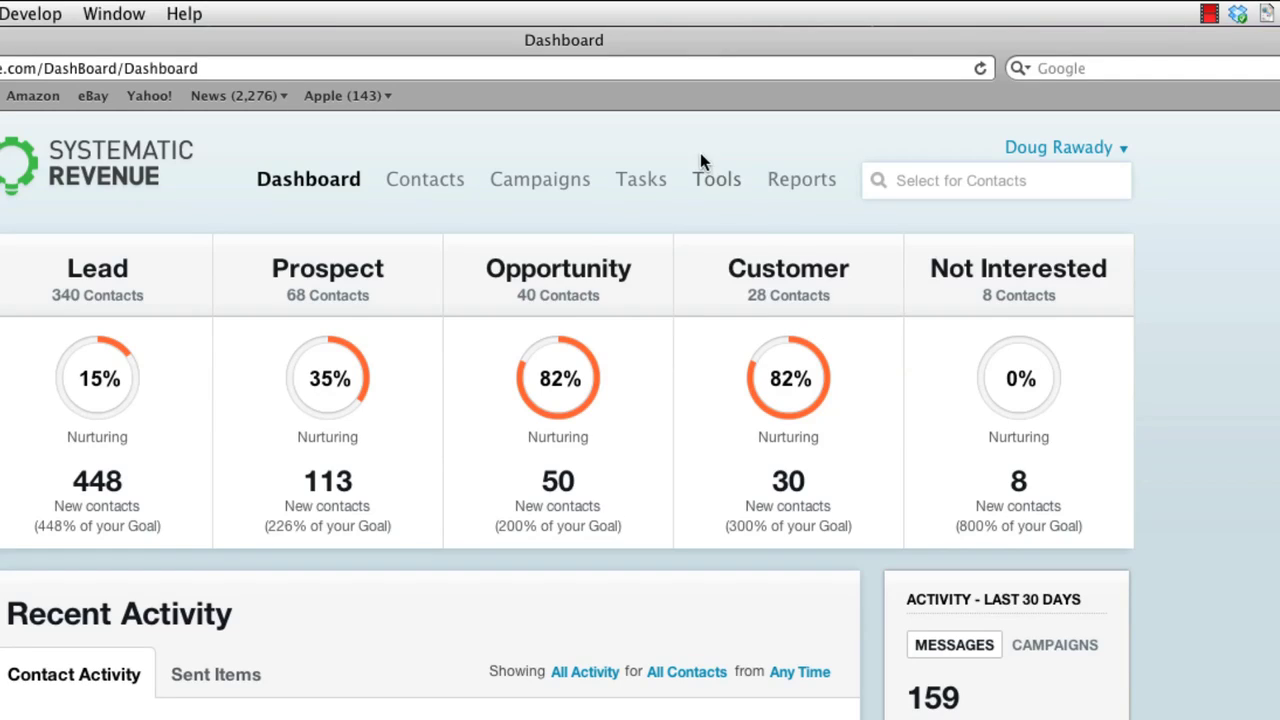
Go to the email templates and start a new email template.
{"action": "left_click", "coordinate": [683, 104]}
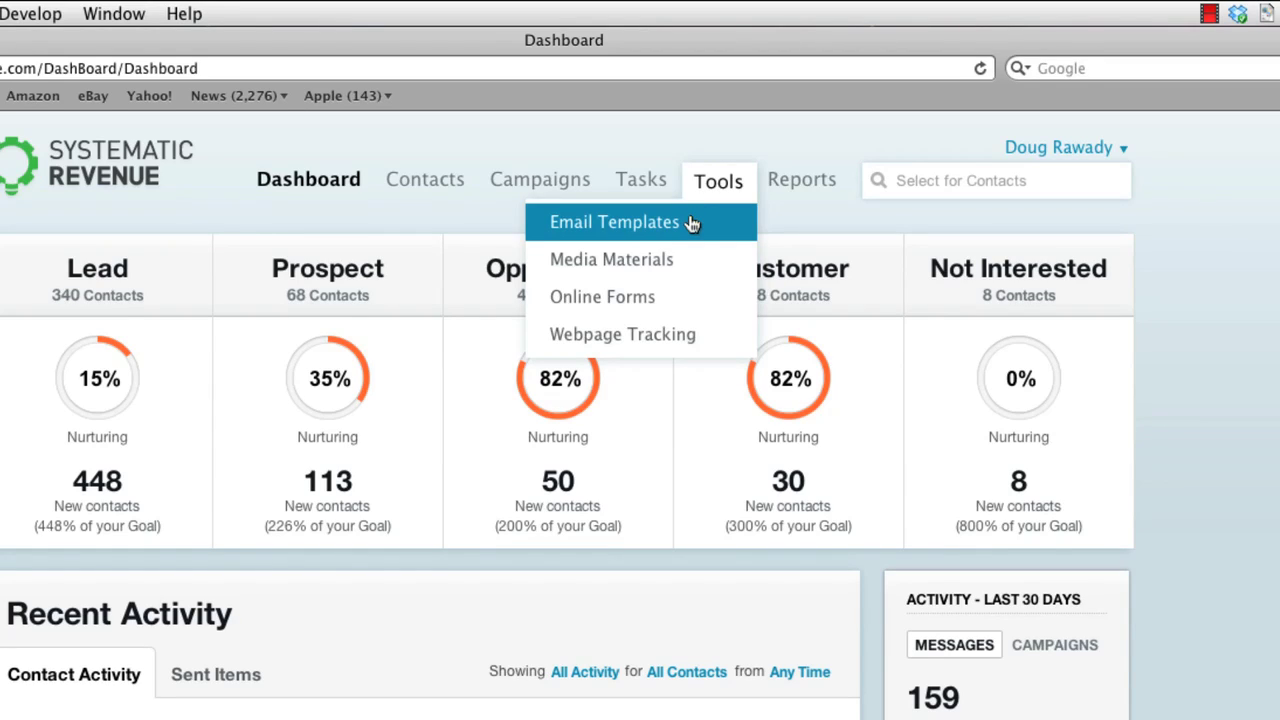
{"action": "left_click", "coordinate": [690, 223]}
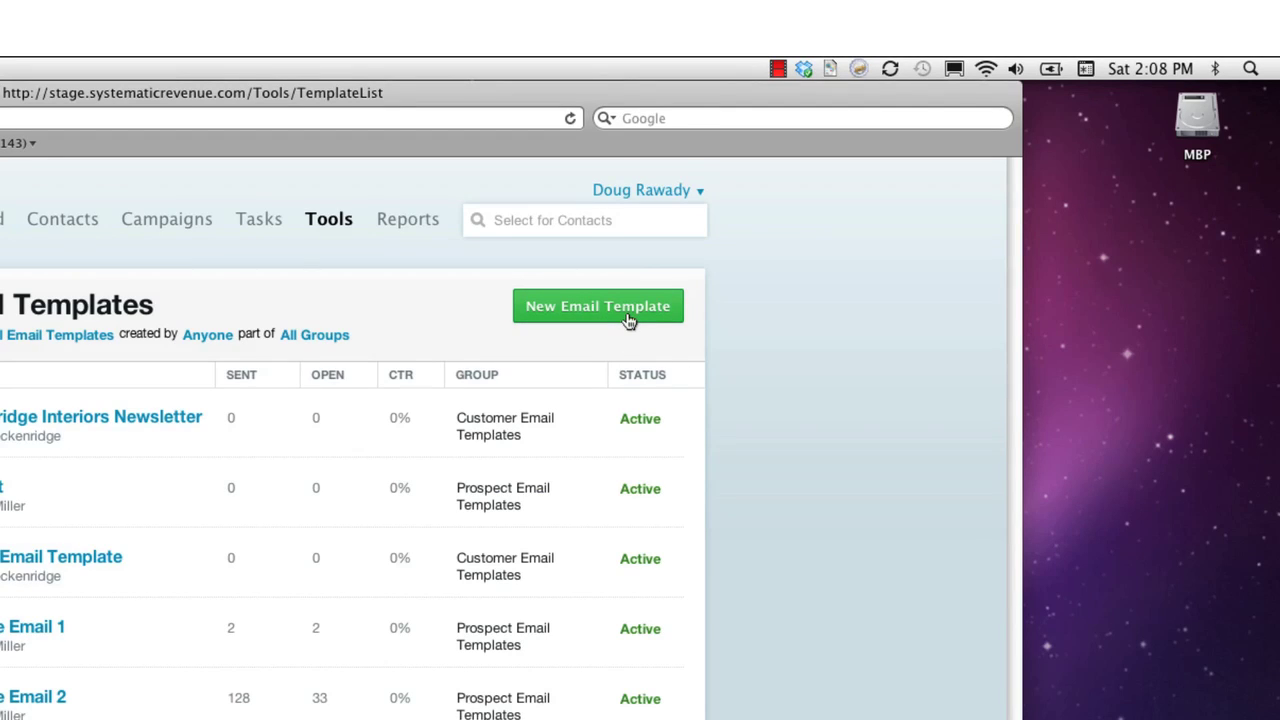
{"action": "left_click", "coordinate": [630, 320]}
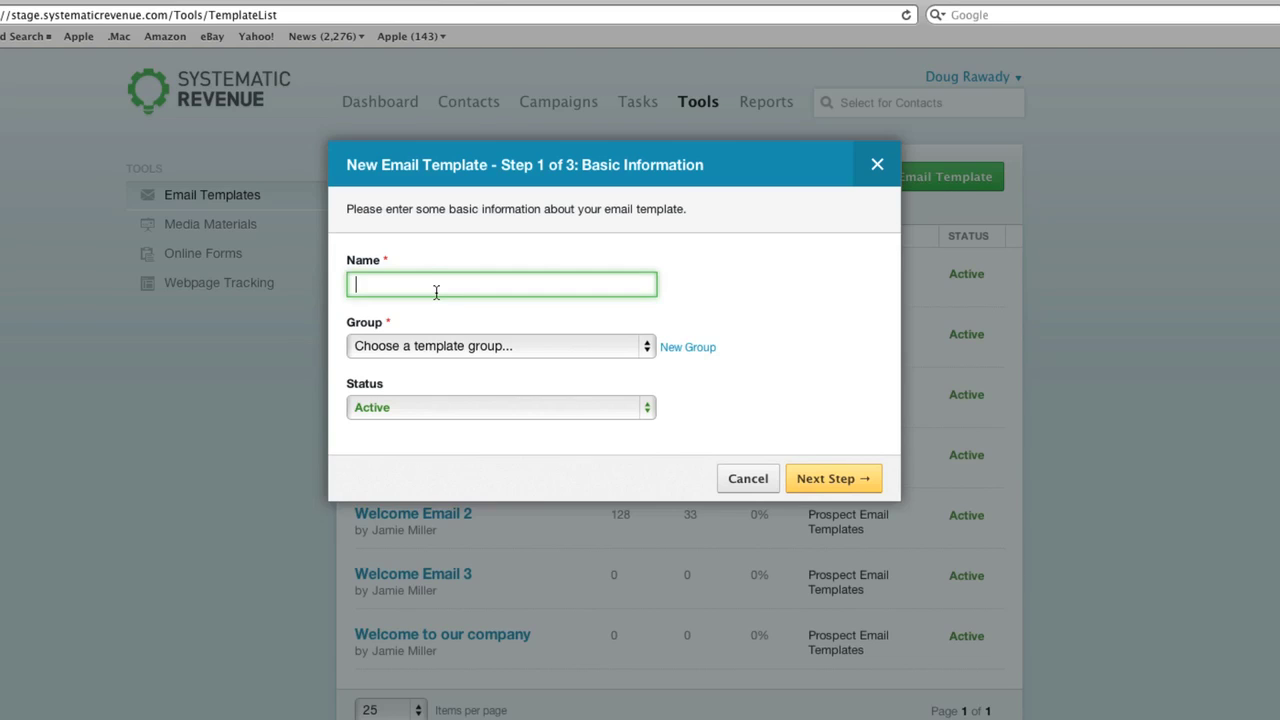
Name the template Survey Test 1, assign it to the Customer Email Templates group with Active status, and proceed to the message.
{"action": "type", "text": "Survey Test 1"}
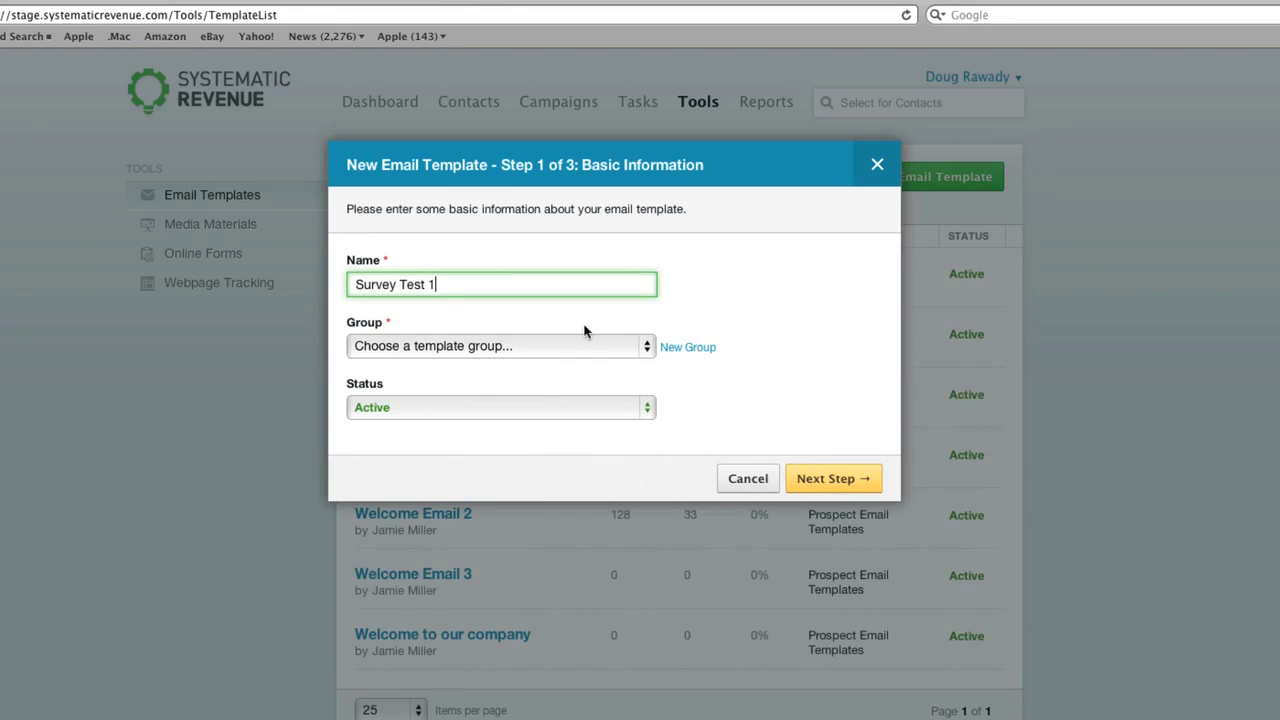
{"action": "left_click", "coordinate": [648, 347]}
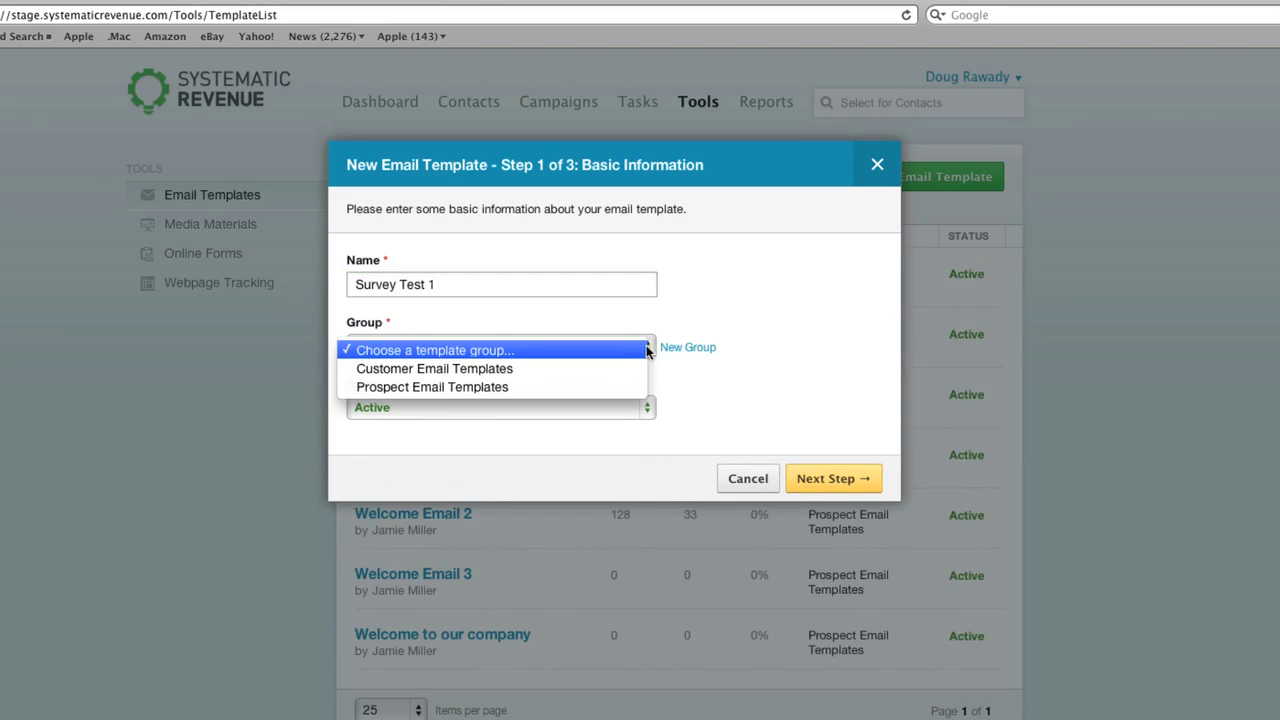
{"action": "left_click", "coordinate": [578, 369]}
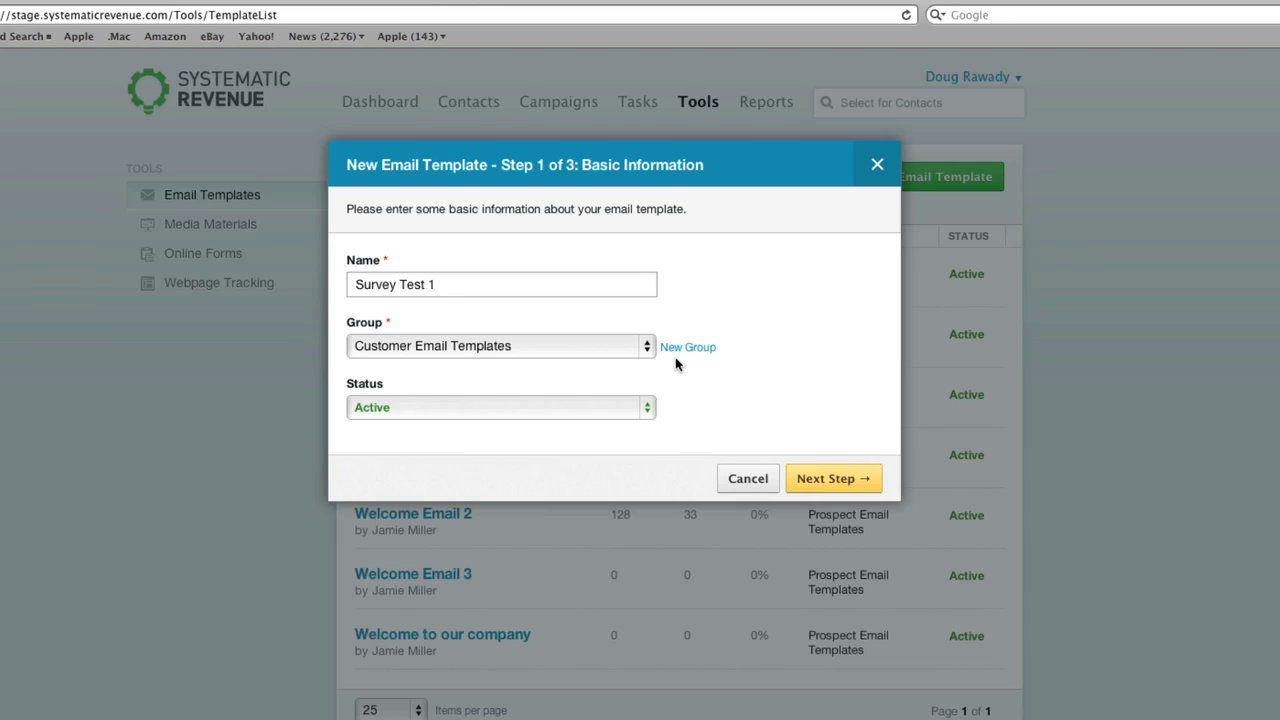
{"action": "left_click", "coordinate": [649, 409]}
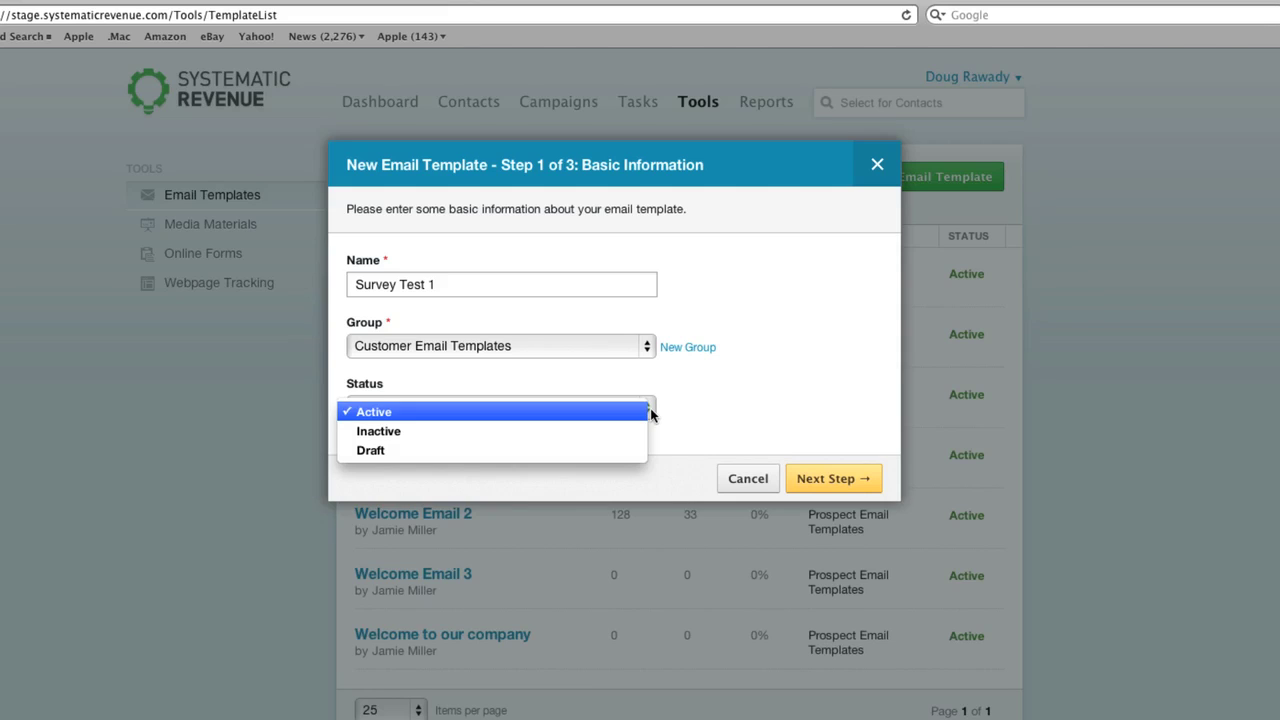
{"action": "left_click", "coordinate": [712, 407]}
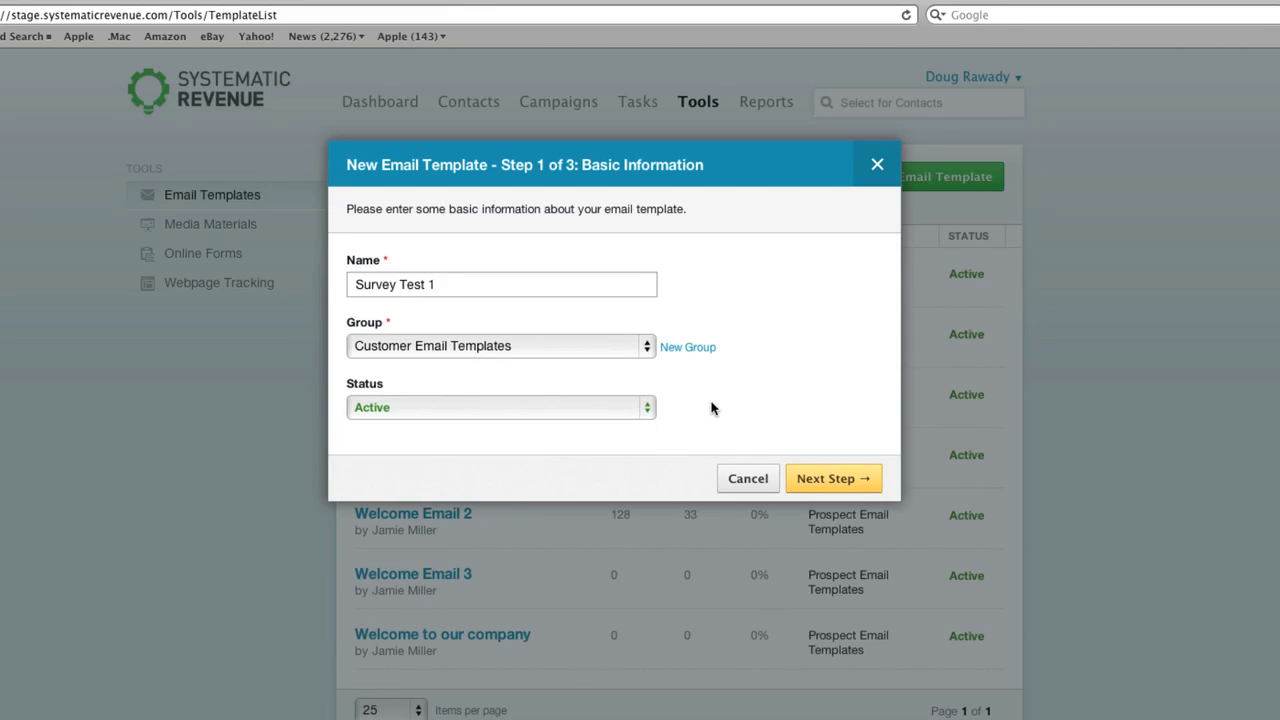
{"action": "left_click", "coordinate": [822, 478]}
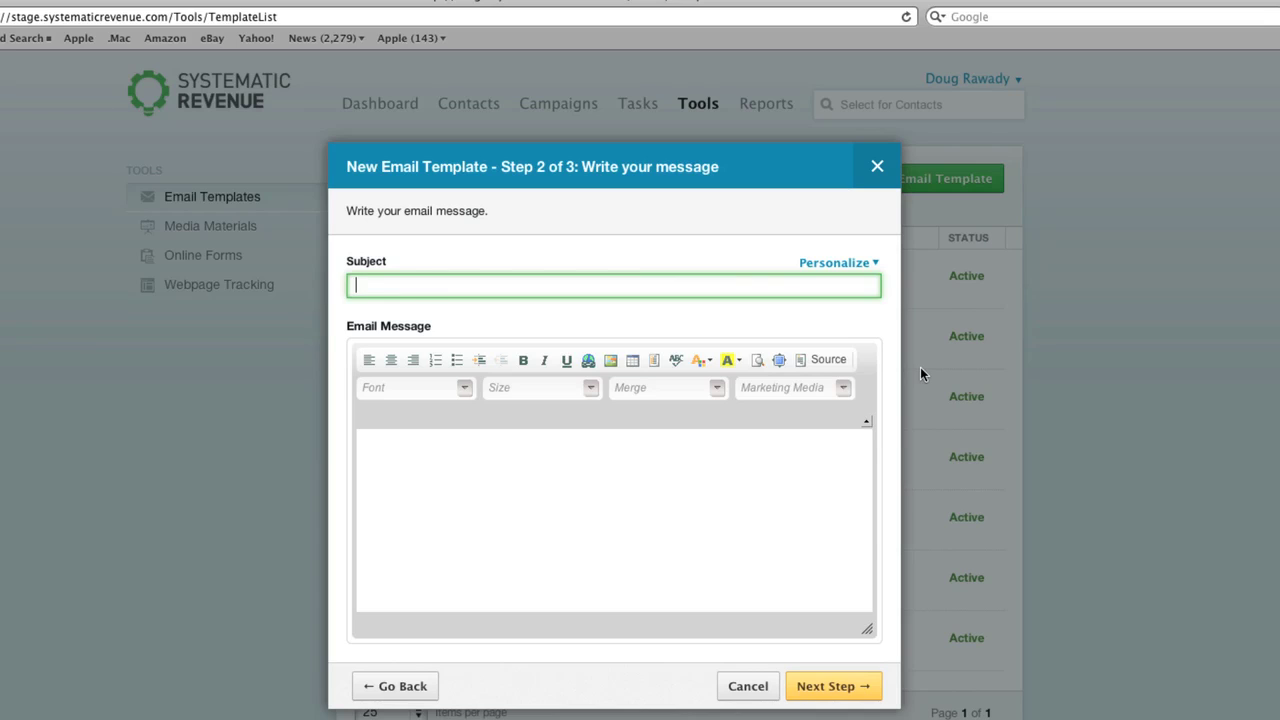
Set the subject to the Contact First Name merge field followed by "your opinion does matter".
{"action": "left_click", "coordinate": [862, 266]}
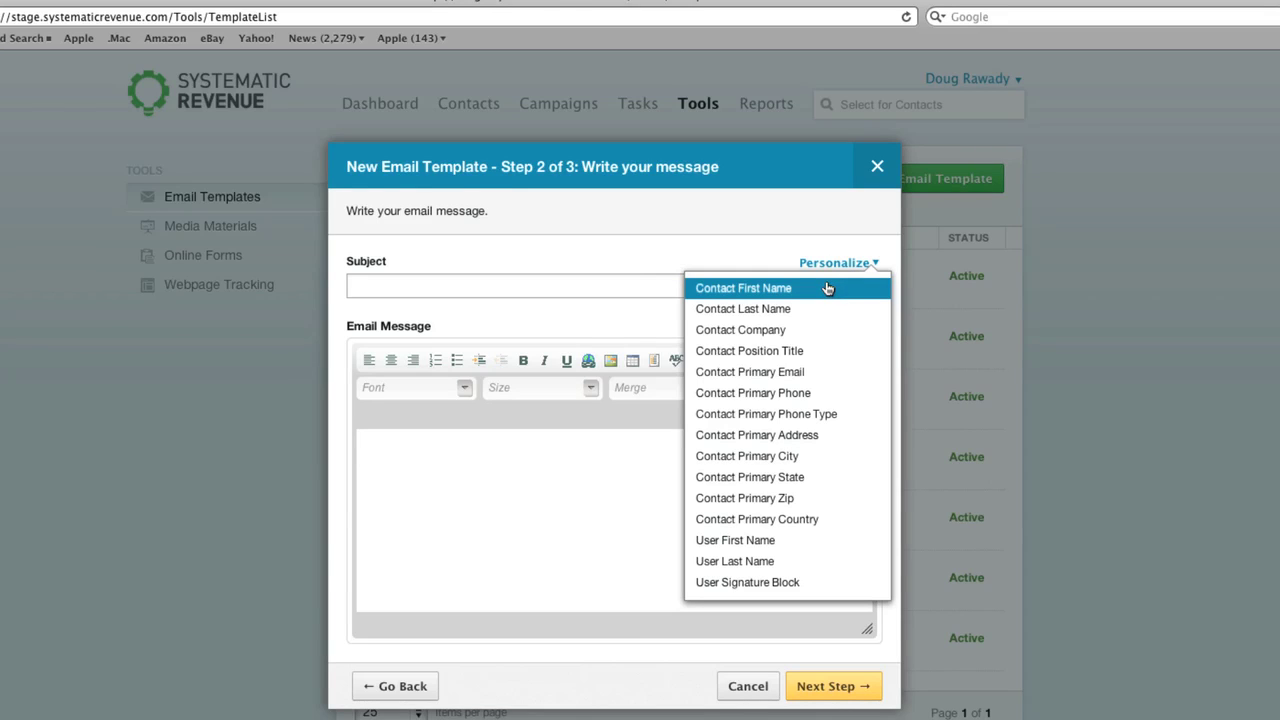
{"action": "left_click", "coordinate": [828, 288]}
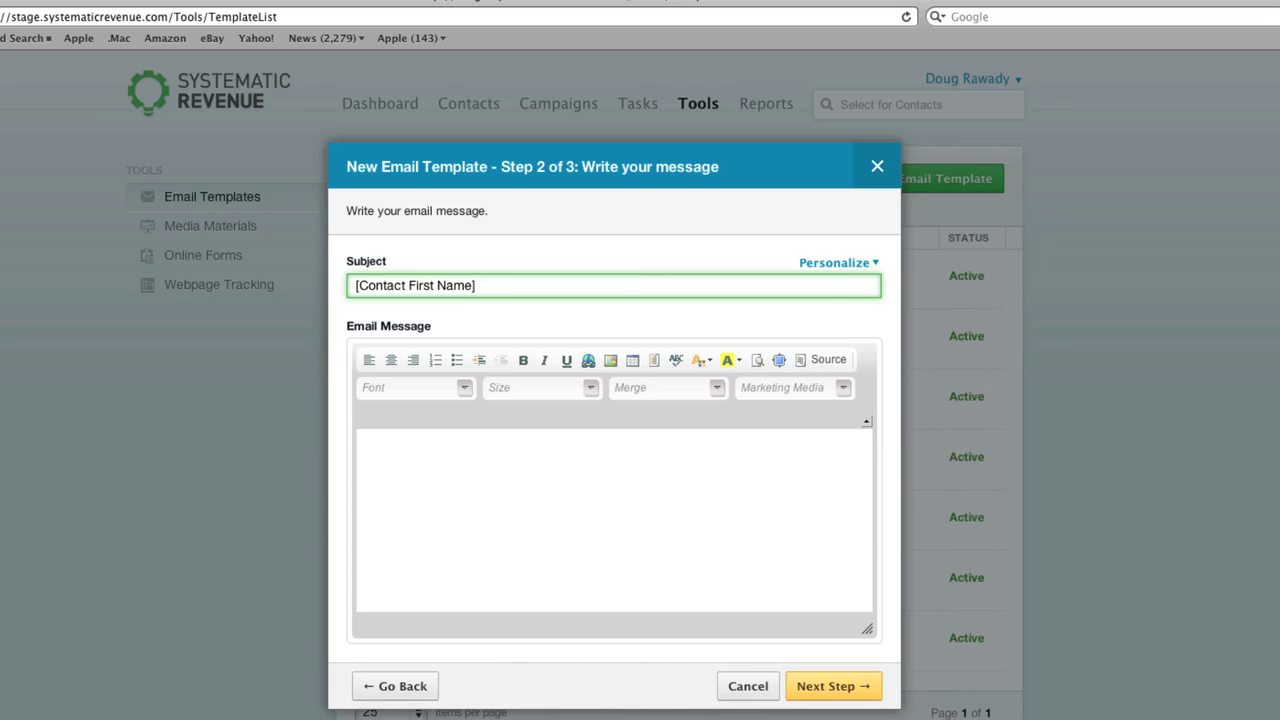
{"action": "type", "text": "your opinion does matt"}
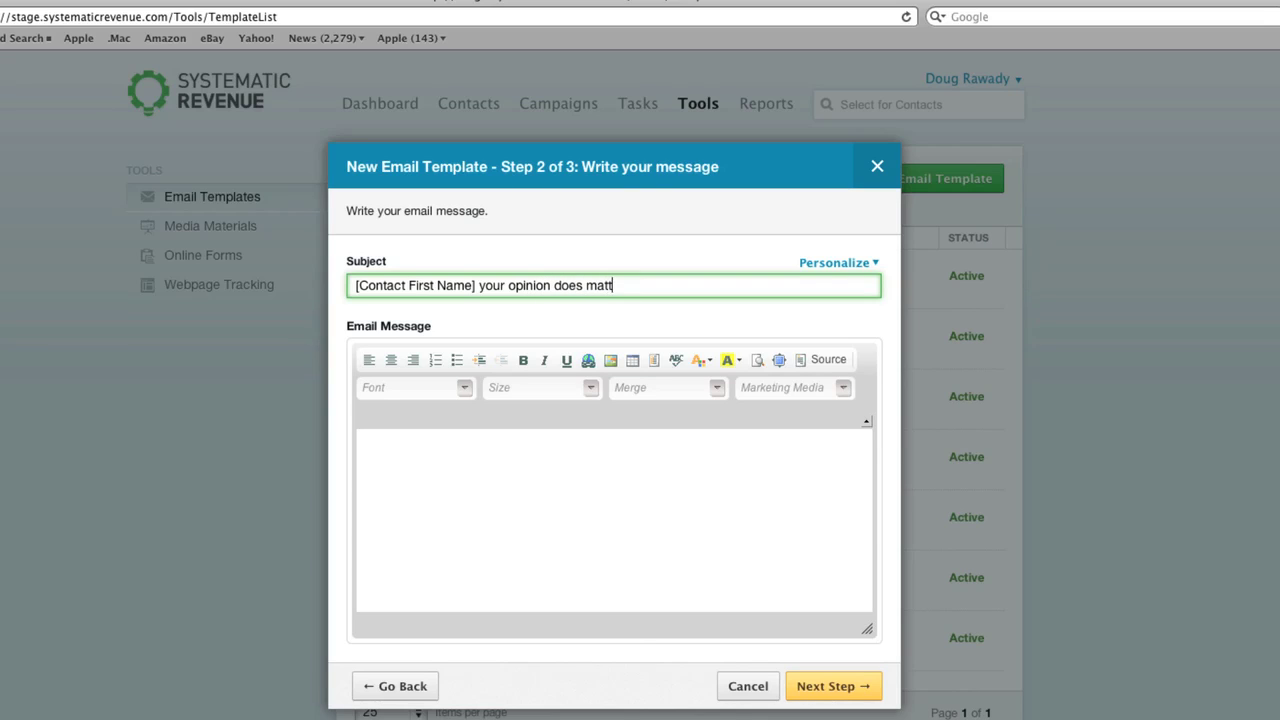
{"action": "type", "text": "er"}
Examine the message editor's available fonts, sizes, marketing media and merge fields.
{"action": "left_click", "coordinate": [425, 481]}
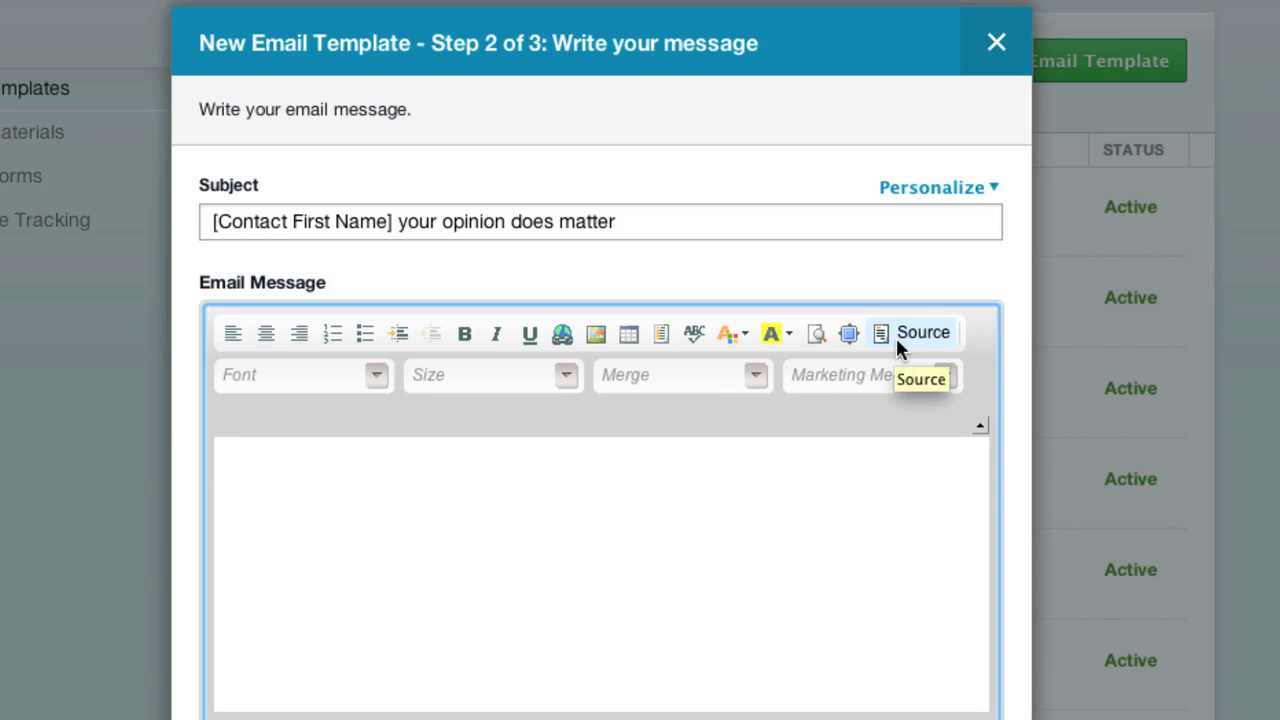
{"action": "left_click", "coordinate": [375, 377]}
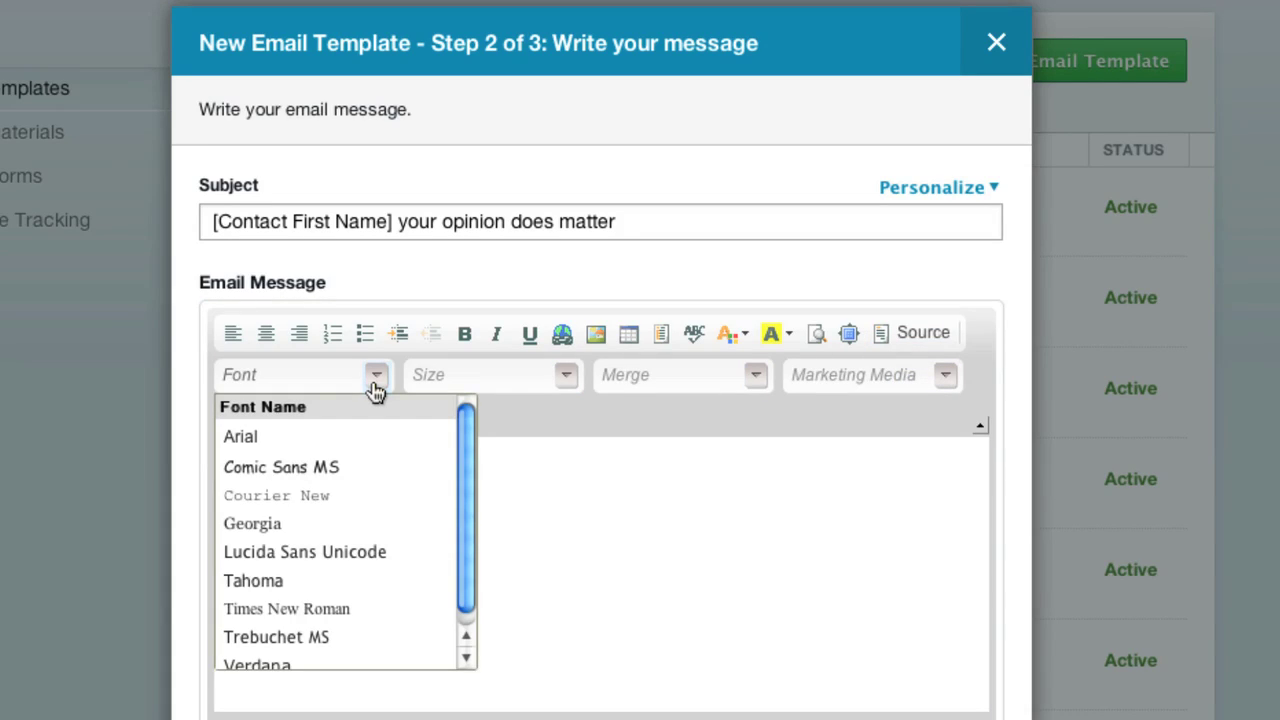
{"action": "left_click", "coordinate": [563, 378]}
{"action": "left_click", "coordinate": [919, 409]}
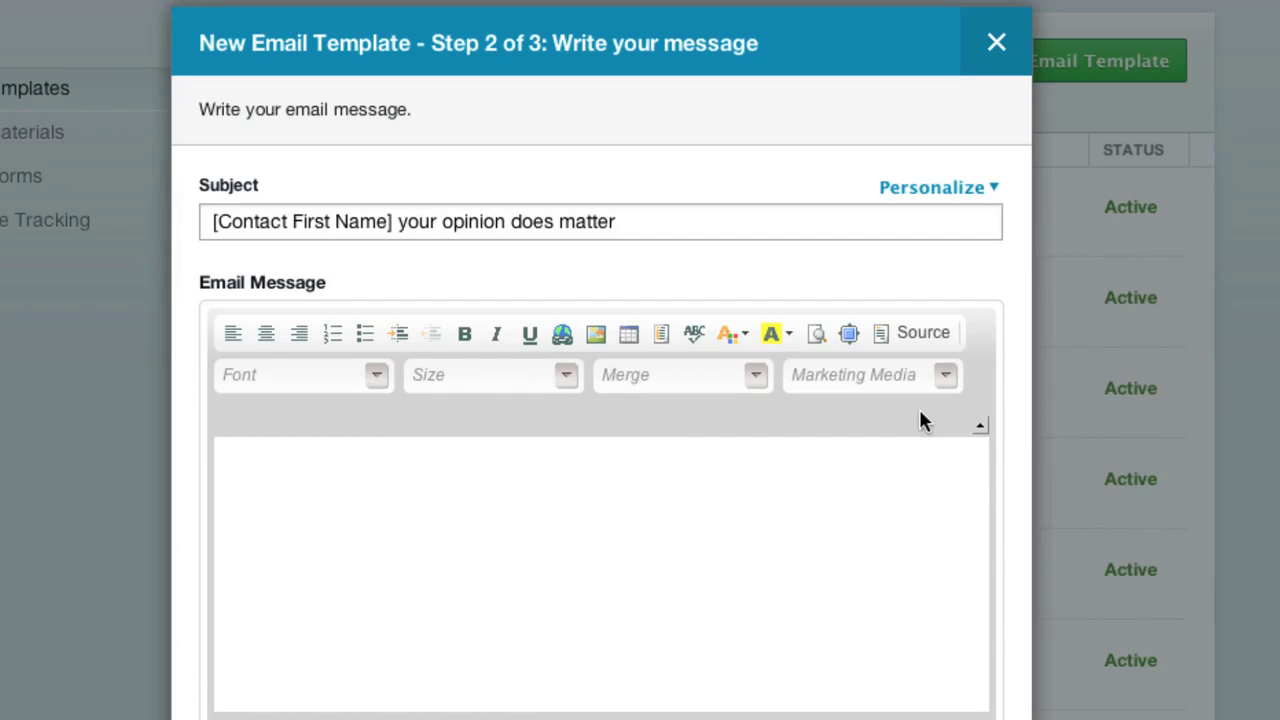
{"action": "left_click", "coordinate": [944, 380]}
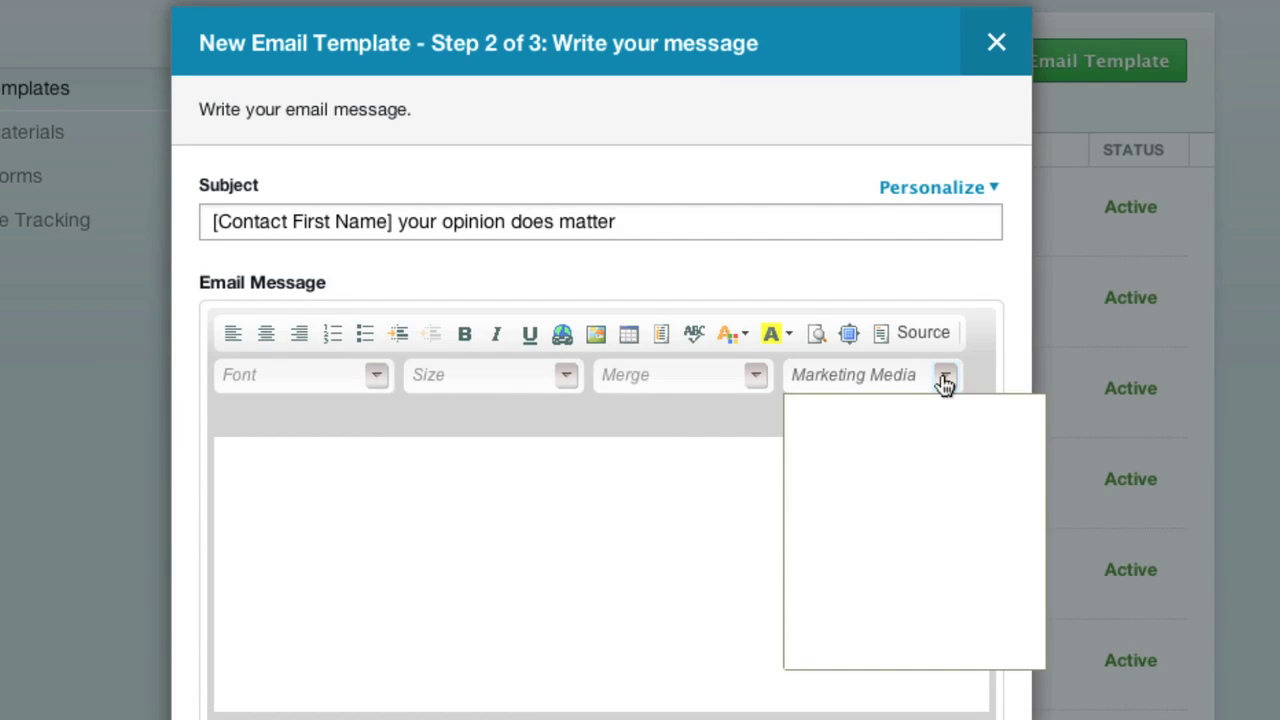
{"action": "left_click", "coordinate": [746, 424]}
{"action": "left_click", "coordinate": [754, 388]}
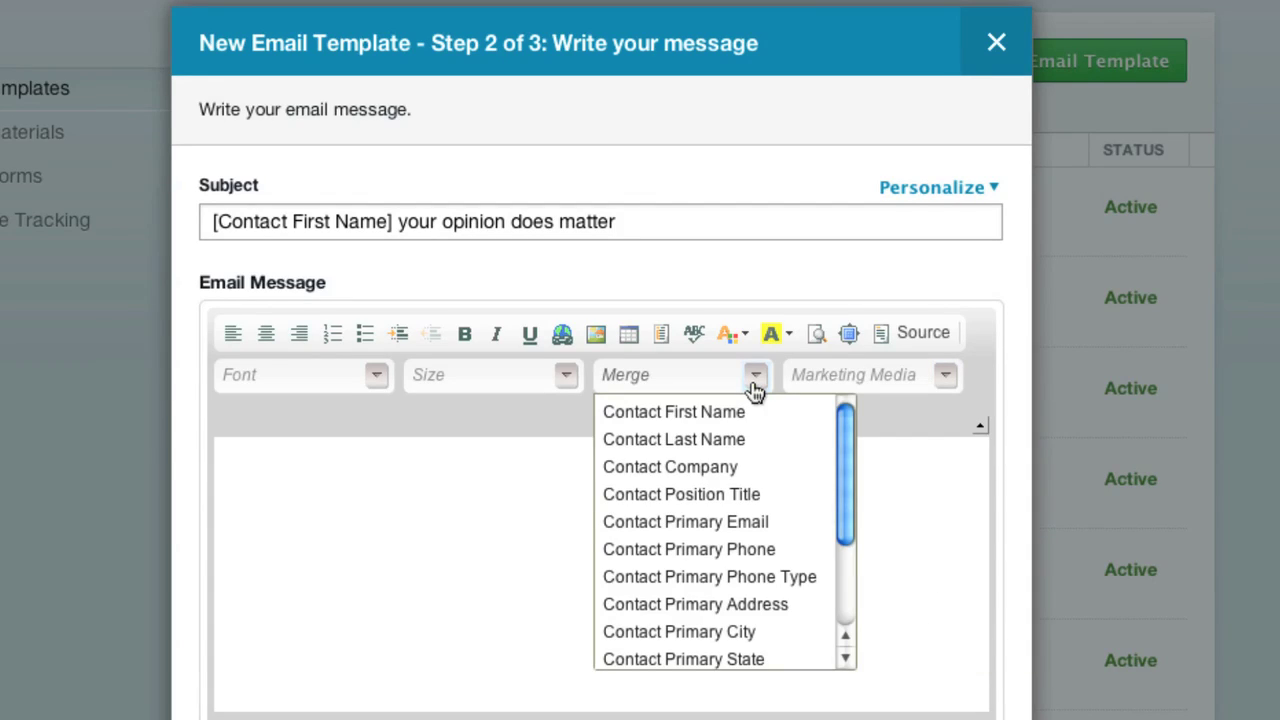
{"action": "left_click", "coordinate": [524, 425]}
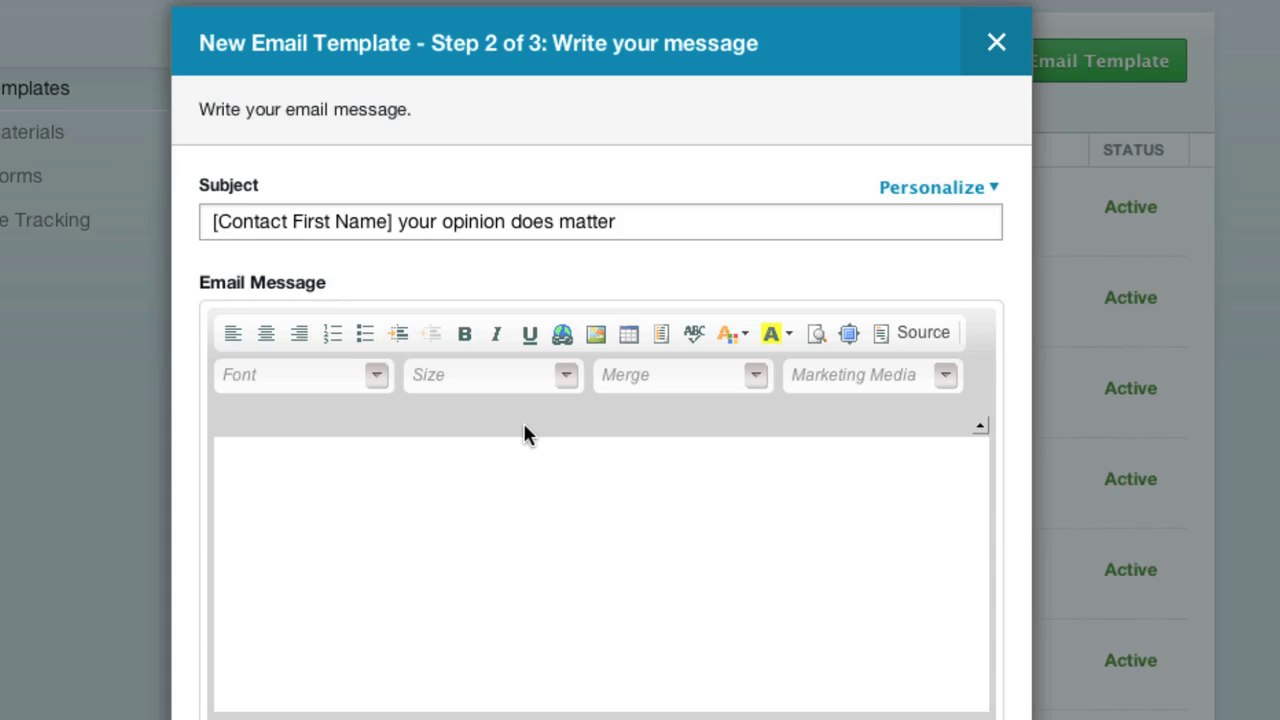
Begin the email message with the greeting "Hi [Contact First Name]," using the contact's first name merge field.
{"action": "left_click", "coordinate": [294, 475]}
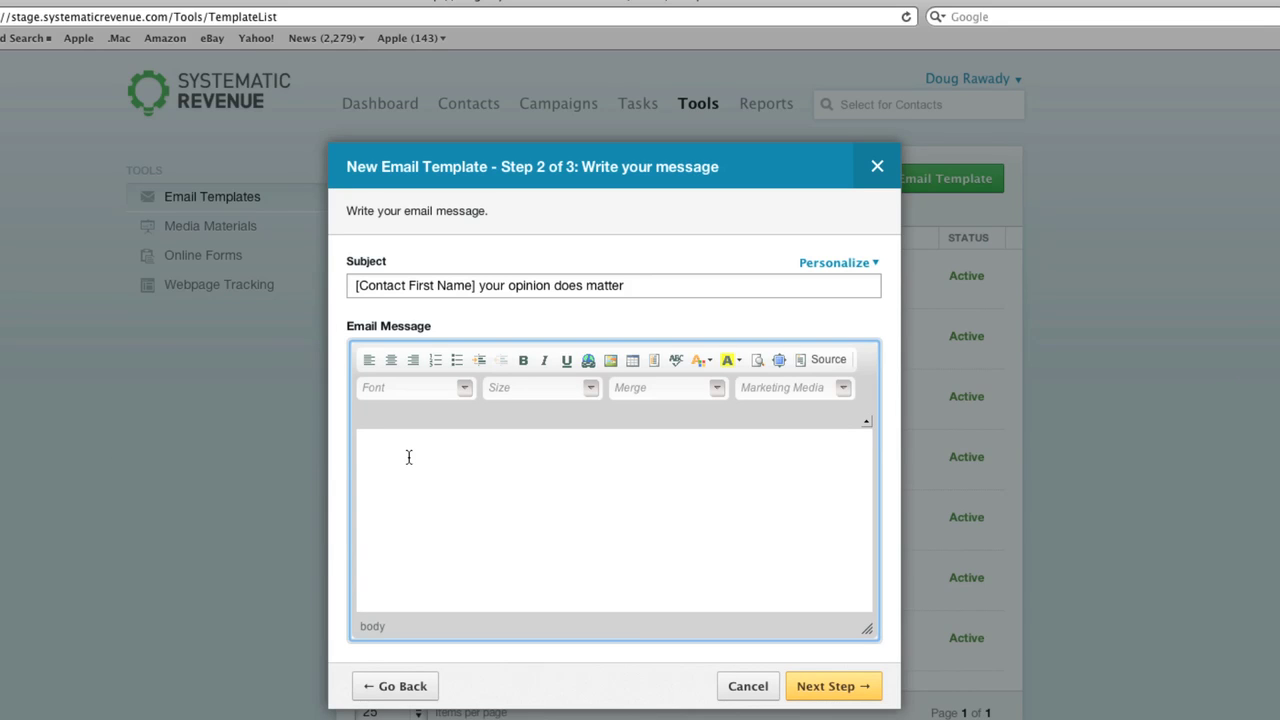
{"action": "type", "text": "Hi"}
{"action": "left_click", "coordinate": [717, 390]}
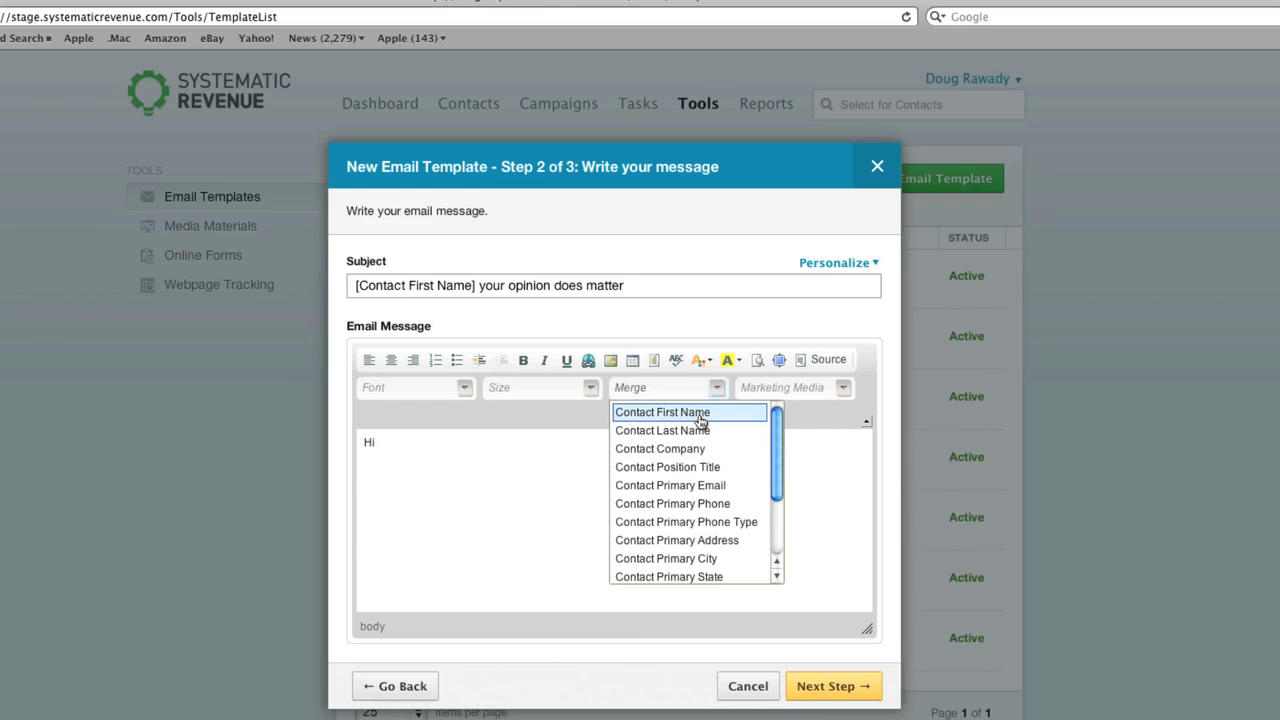
{"action": "left_click", "coordinate": [699, 414]}
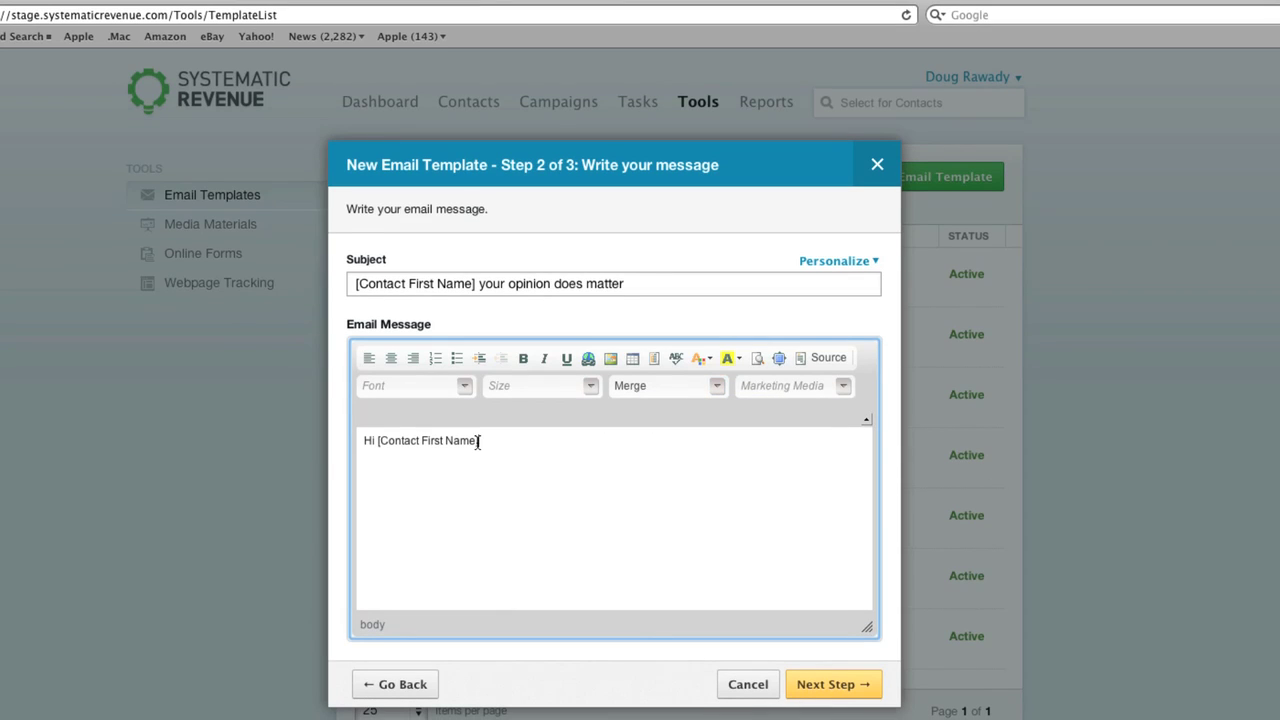
{"action": "type", "text": ","}
{"action": "key", "text": "Return"}
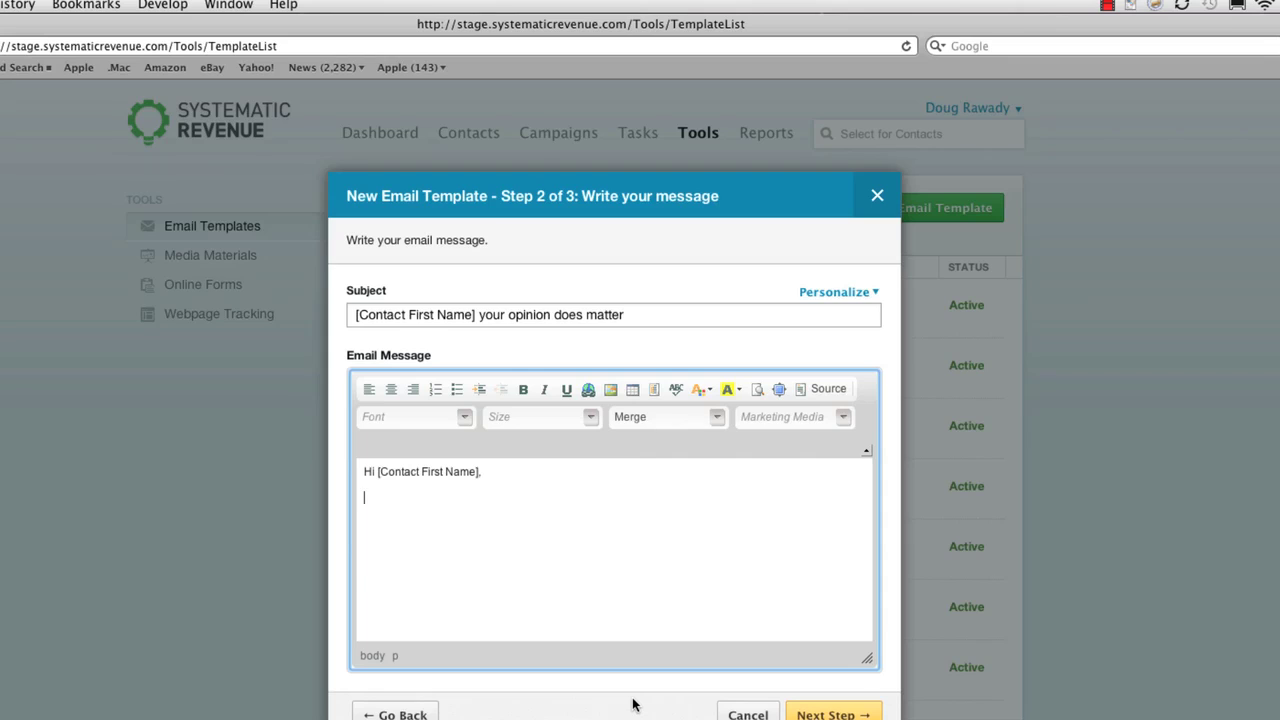
Write the message asking customers to complete a short survey form, thank them for their feedback, and close with "Regards," and the sender's first name.
{"action": "type", "text": "Please do me a favor. We're trying to better serve our customers and I'd really appreciate it if you'd take a minute to complete a short survey form.  Click on the following link and give us an idea of how good (or bad) your last experience in doing business with us was:  Thanks in advance for your time and your feedback.  Regards,"}
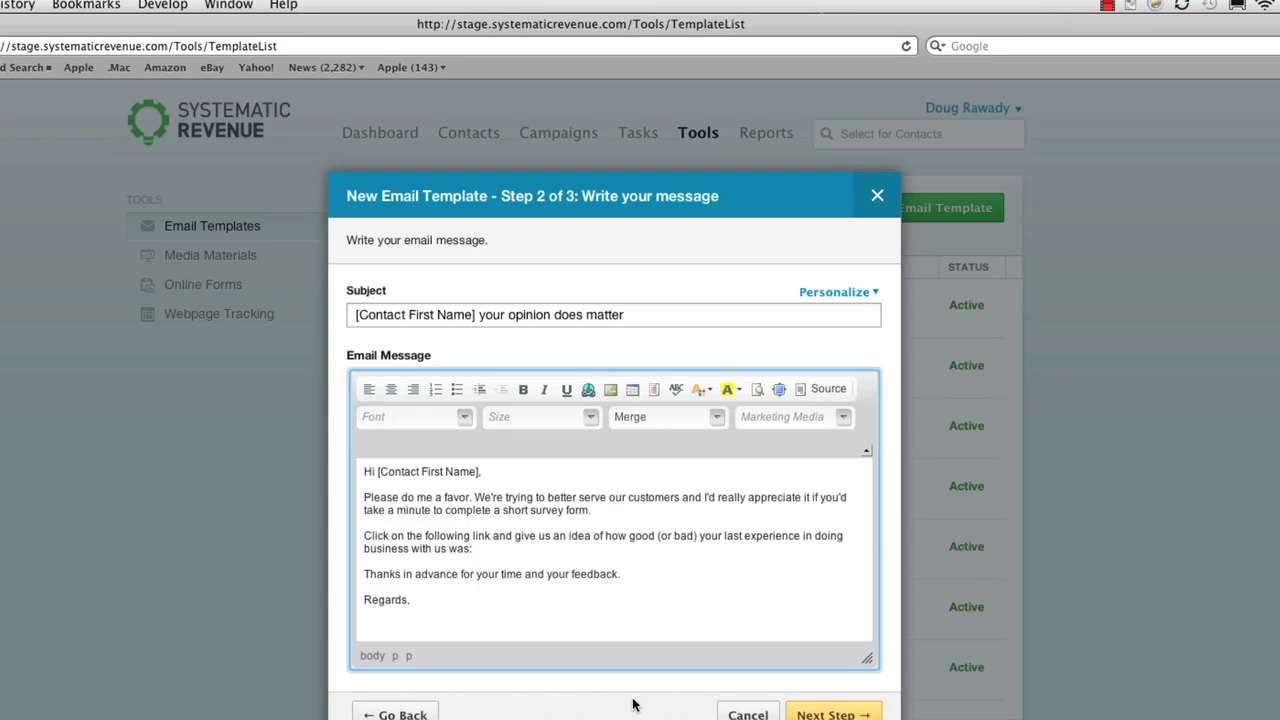
{"action": "key", "text": "Return"}
{"action": "left_click", "coordinate": [717, 418]}
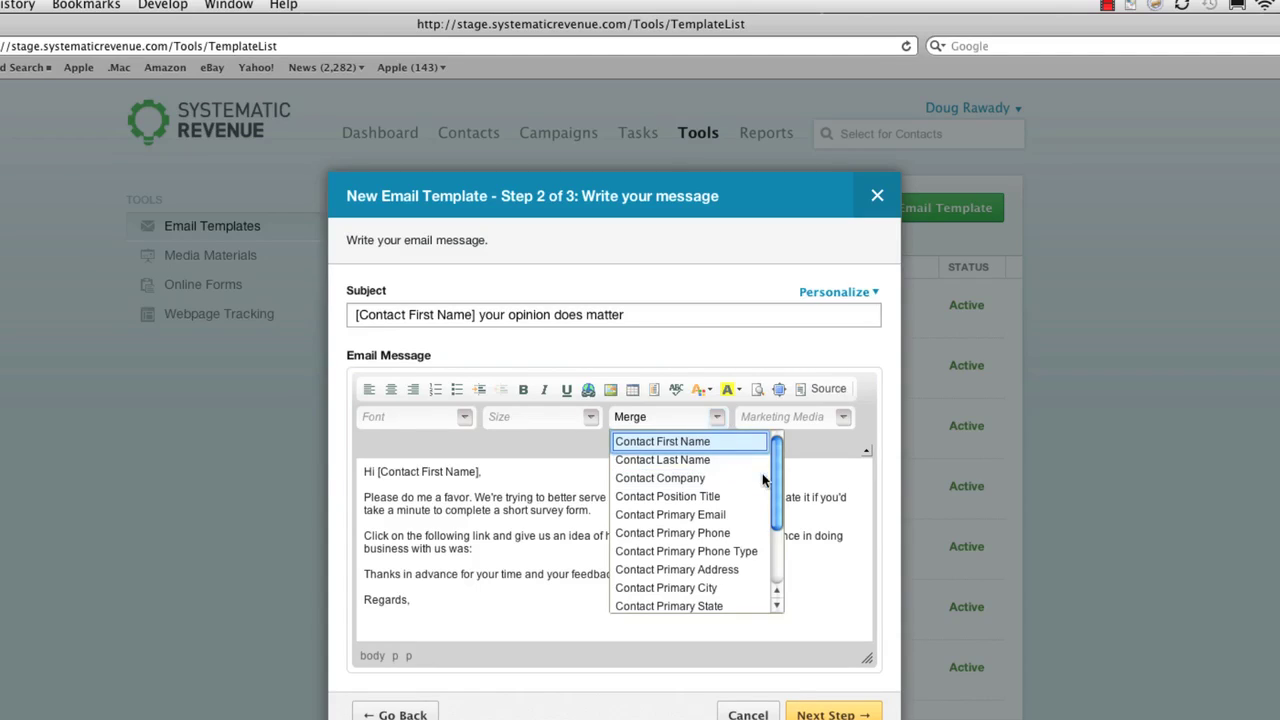
{"action": "left_click_drag", "start_coordinate": [776, 487], "coordinate": [777, 557]}
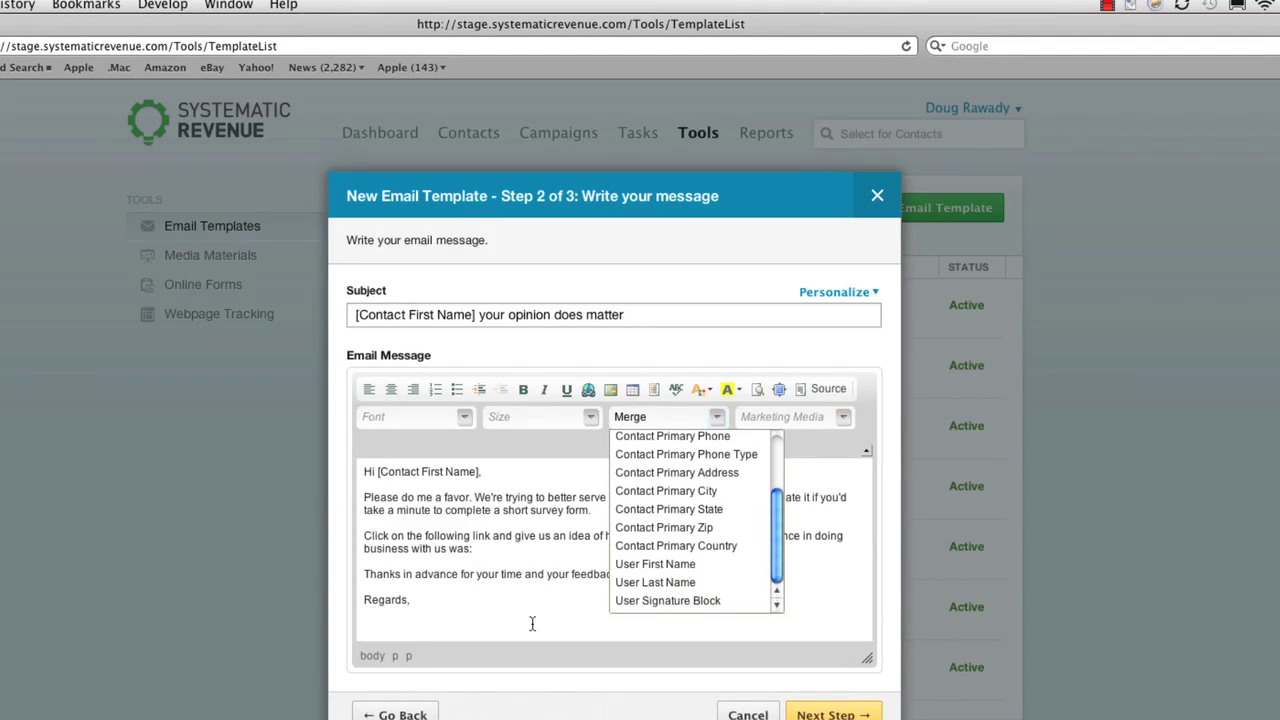
{"action": "left_click", "coordinate": [369, 627]}
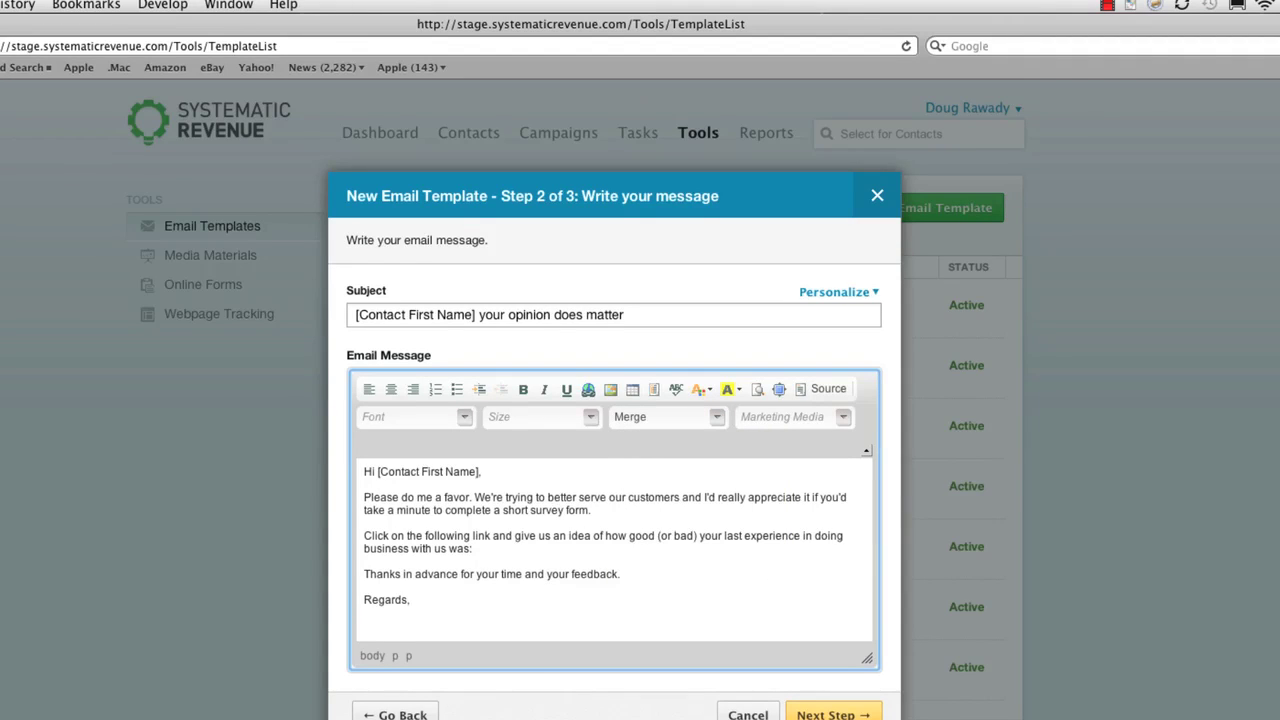
{"action": "type", "text": "Doug"}
{"action": "triple_click", "coordinate": [478, 555]}
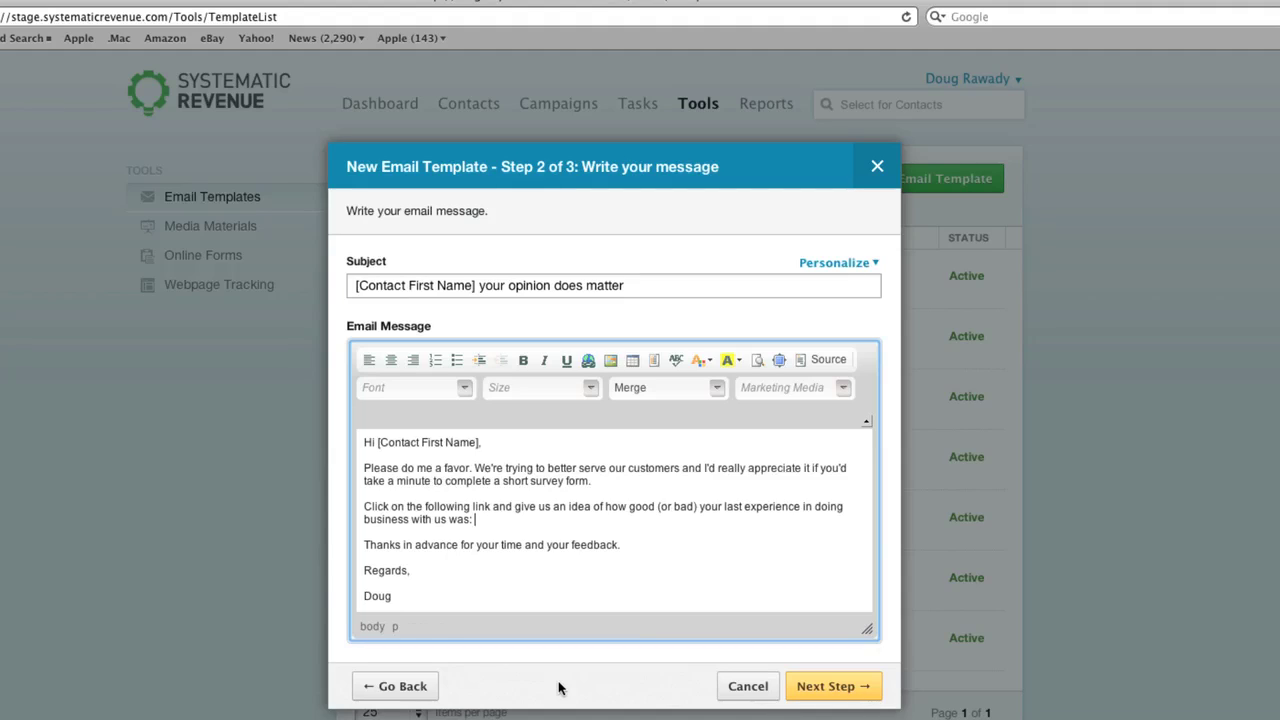
{"action": "key", "text": "super+v"}
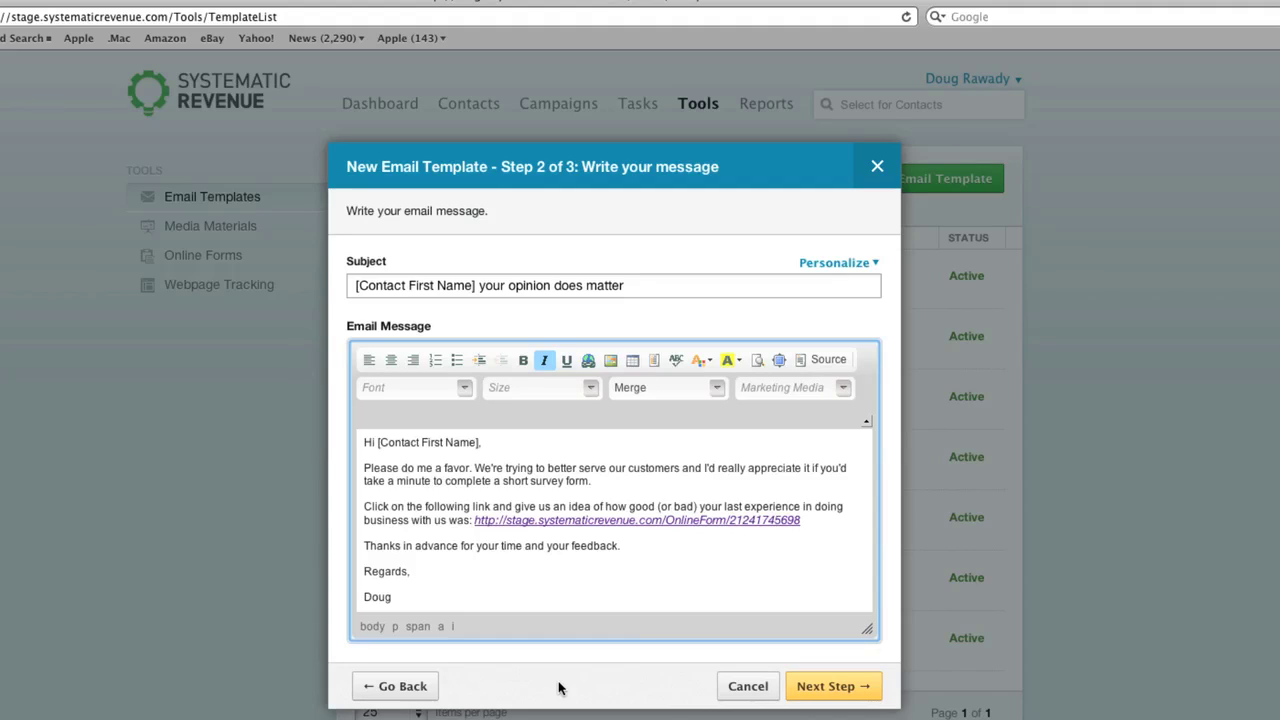
{"action": "left_click", "coordinate": [838, 686]}
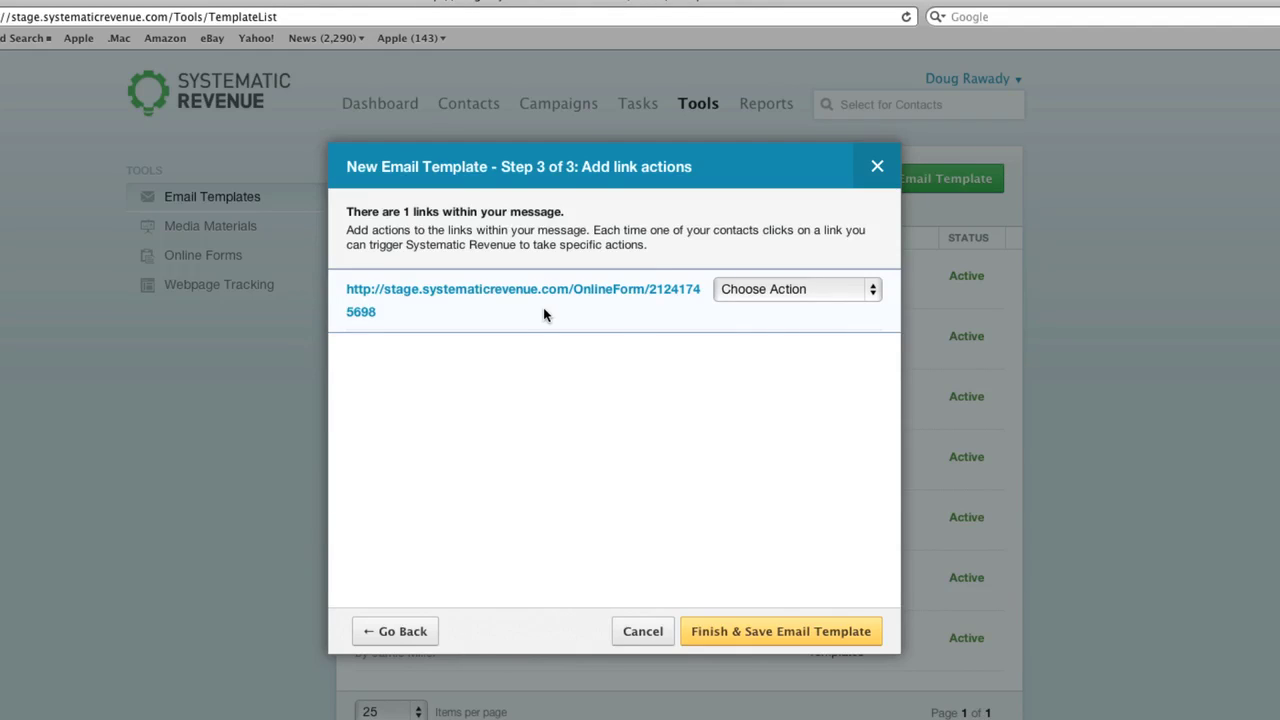
Add a link action that tags the contact with Cooperative Customer, and save the email template.
{"action": "left_click", "coordinate": [873, 292]}
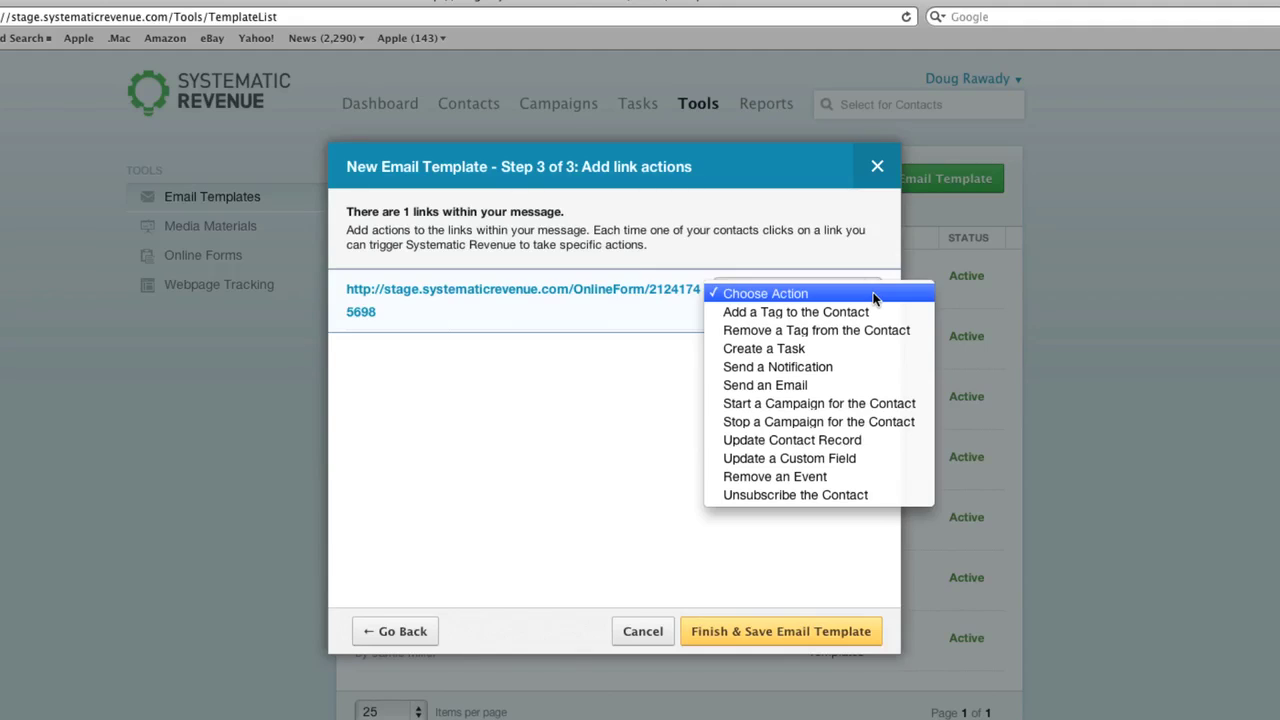
{"action": "left_click", "coordinate": [871, 312]}
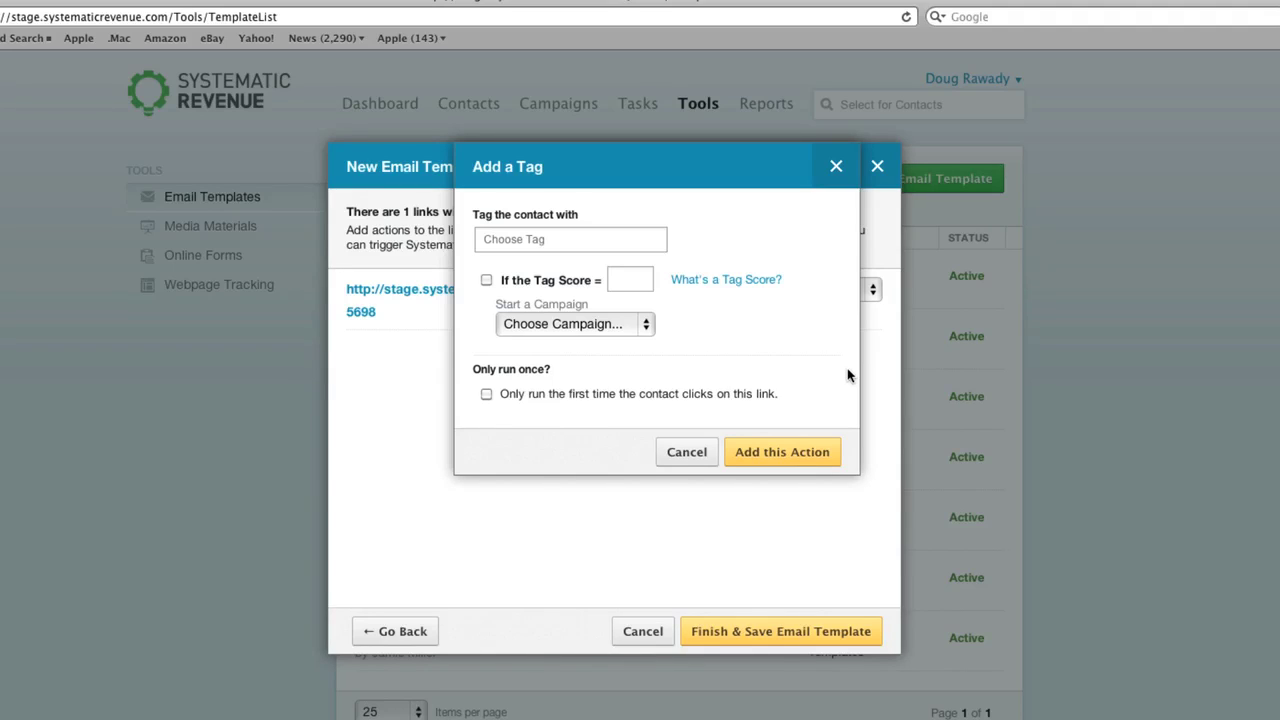
{"action": "left_click", "coordinate": [579, 245]}
{"action": "type", "text": "Coope"}
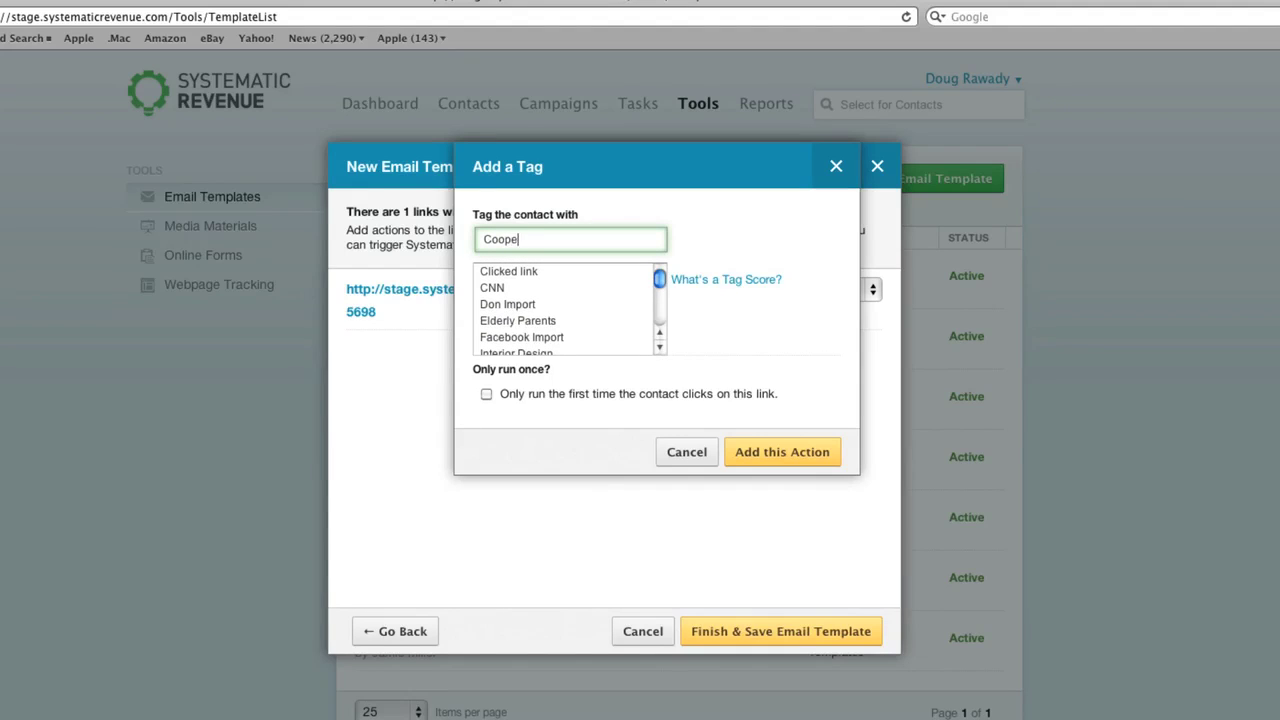
{"action": "type", "text": "rative Customer"}
{"action": "left_click", "coordinate": [775, 456]}
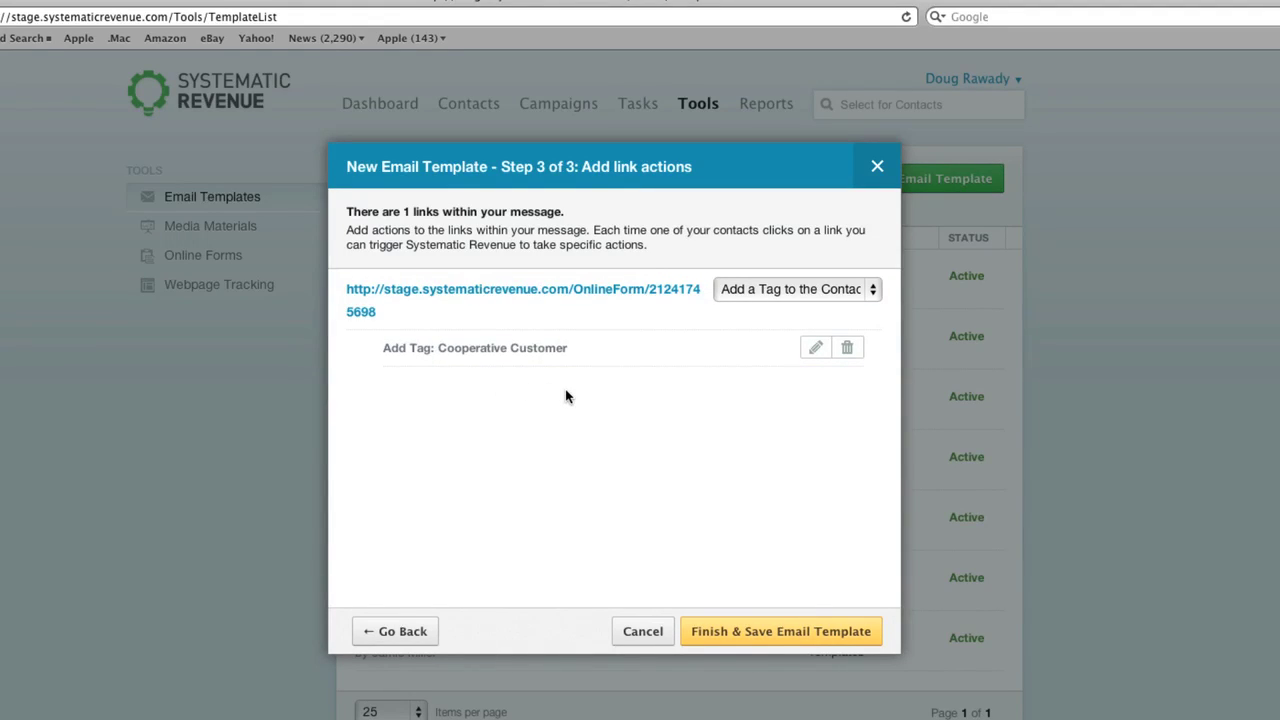
{"action": "left_click", "coordinate": [794, 632]}
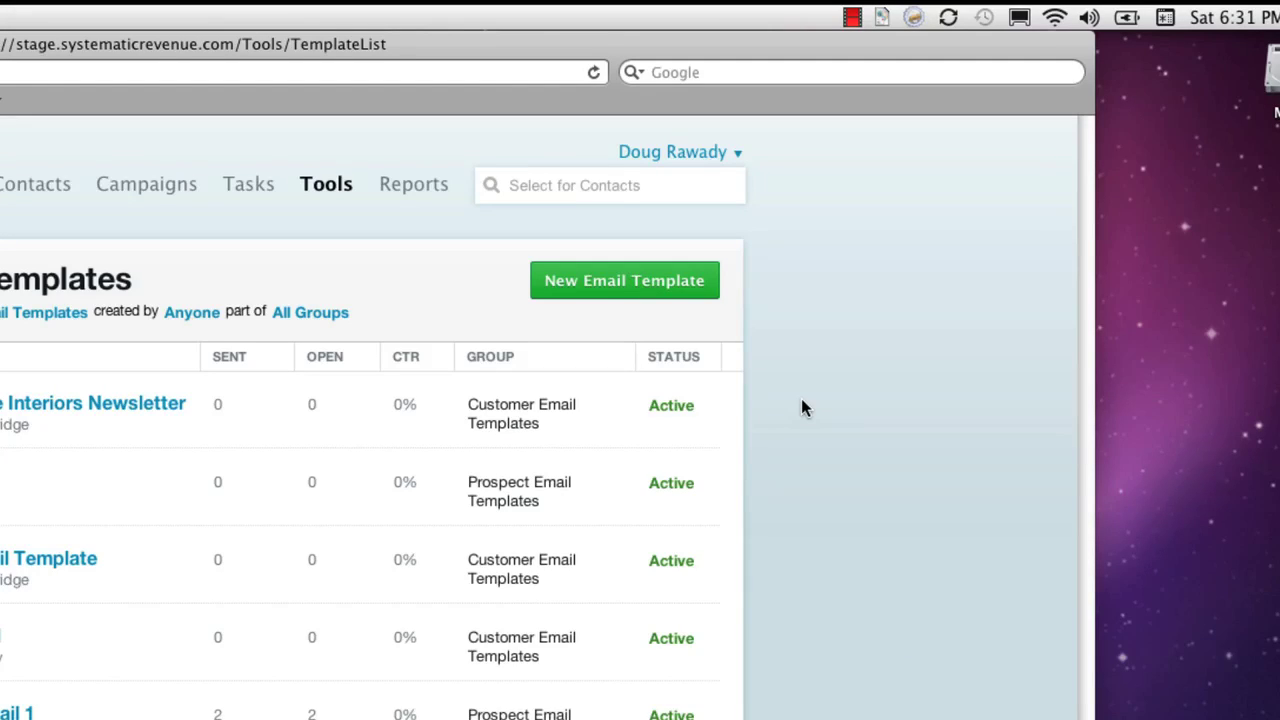
Start a new email template named Survey Test 2 in the Customer Email Templates group and proceed to the message.
{"action": "left_click", "coordinate": [652, 287]}
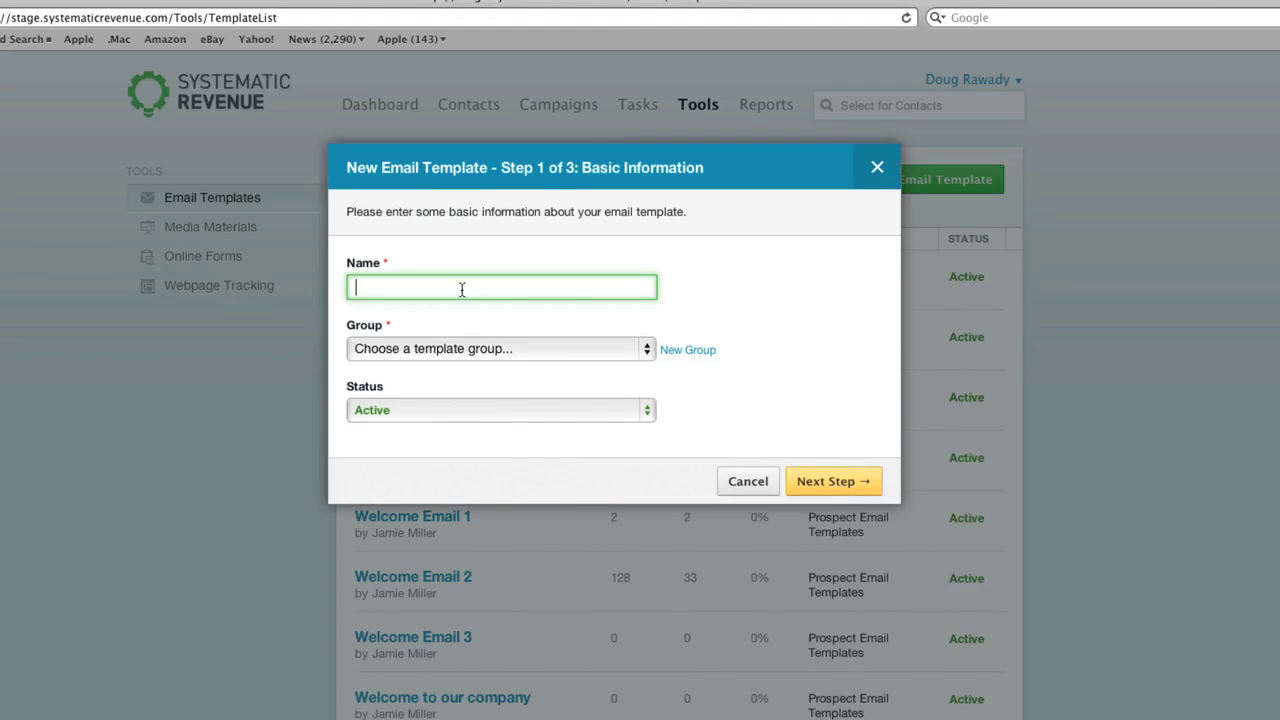
{"action": "type", "text": "Survey Test 2"}
{"action": "left_click", "coordinate": [646, 351]}
{"action": "left_click", "coordinate": [579, 370]}
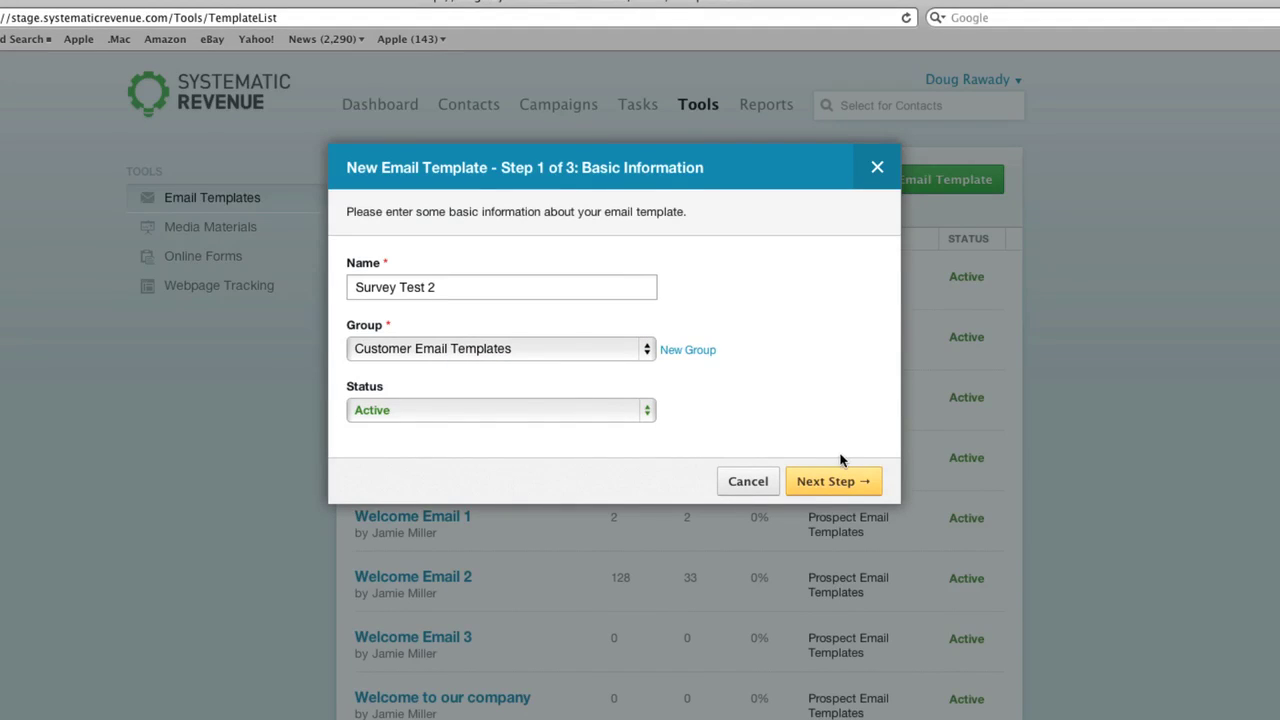
{"action": "left_click", "coordinate": [842, 480]}
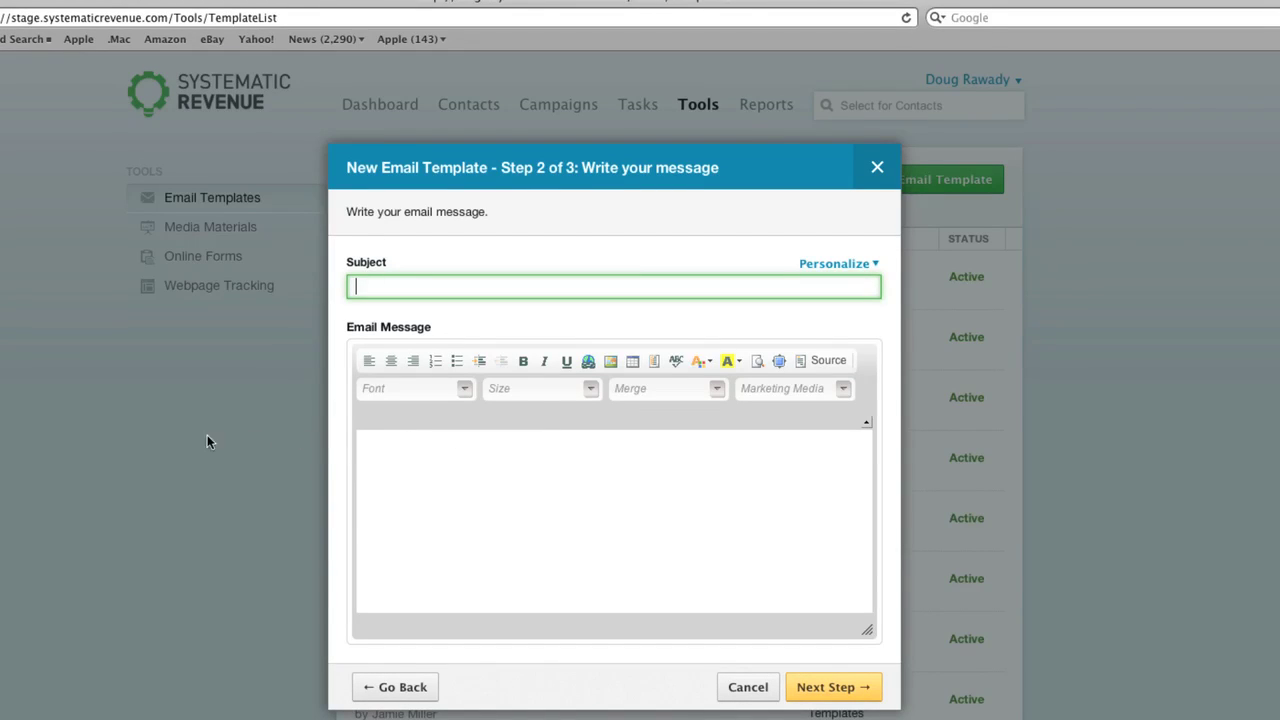
Set the subject to "Thanks for your feedback" and begin the message with "Hey [Contact First Name]," using the contact's first name merge field.
{"action": "type", "text": "Thanks for your feedback"}
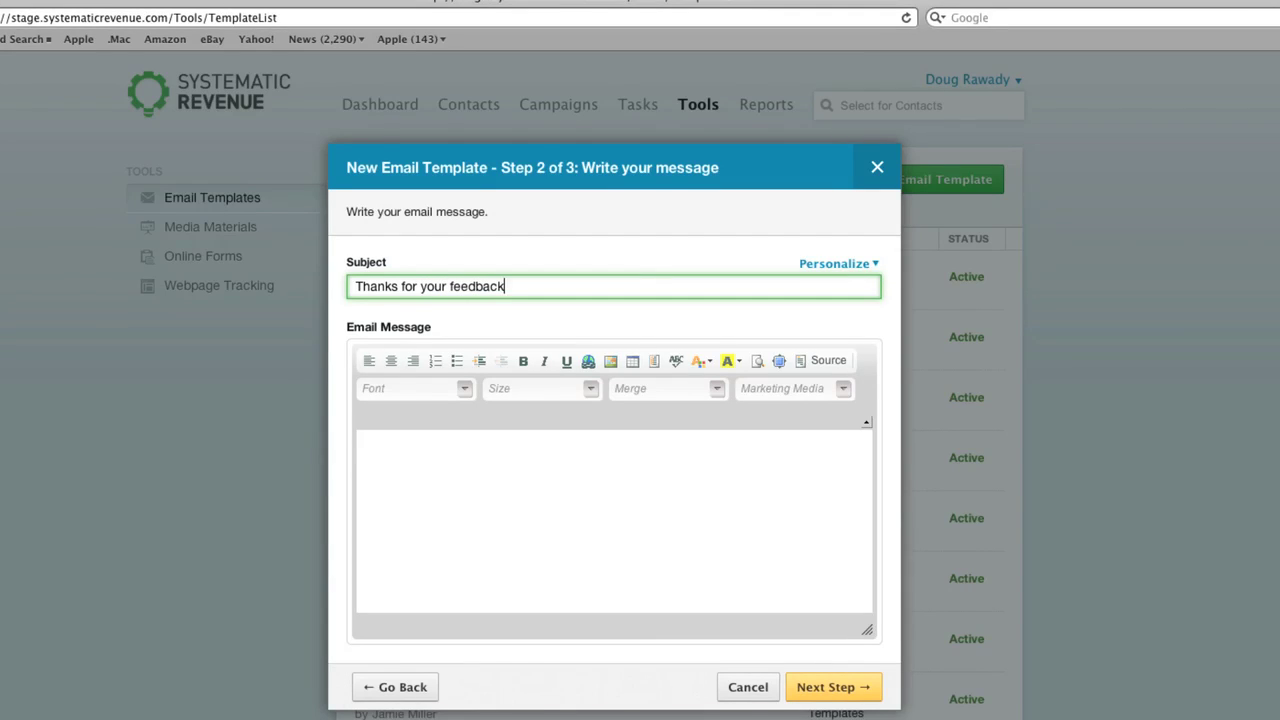
{"action": "key", "text": "Tab"}
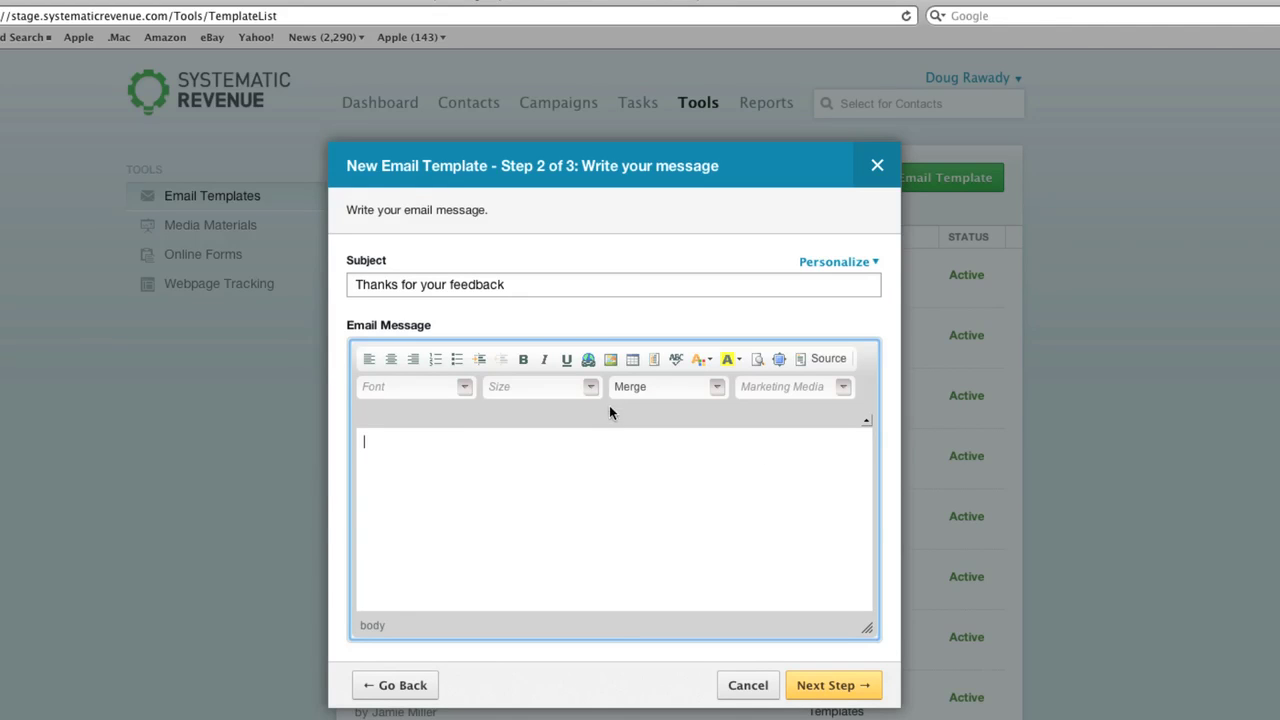
{"action": "type", "text": "Hey"}
{"action": "left_click", "coordinate": [717, 389]}
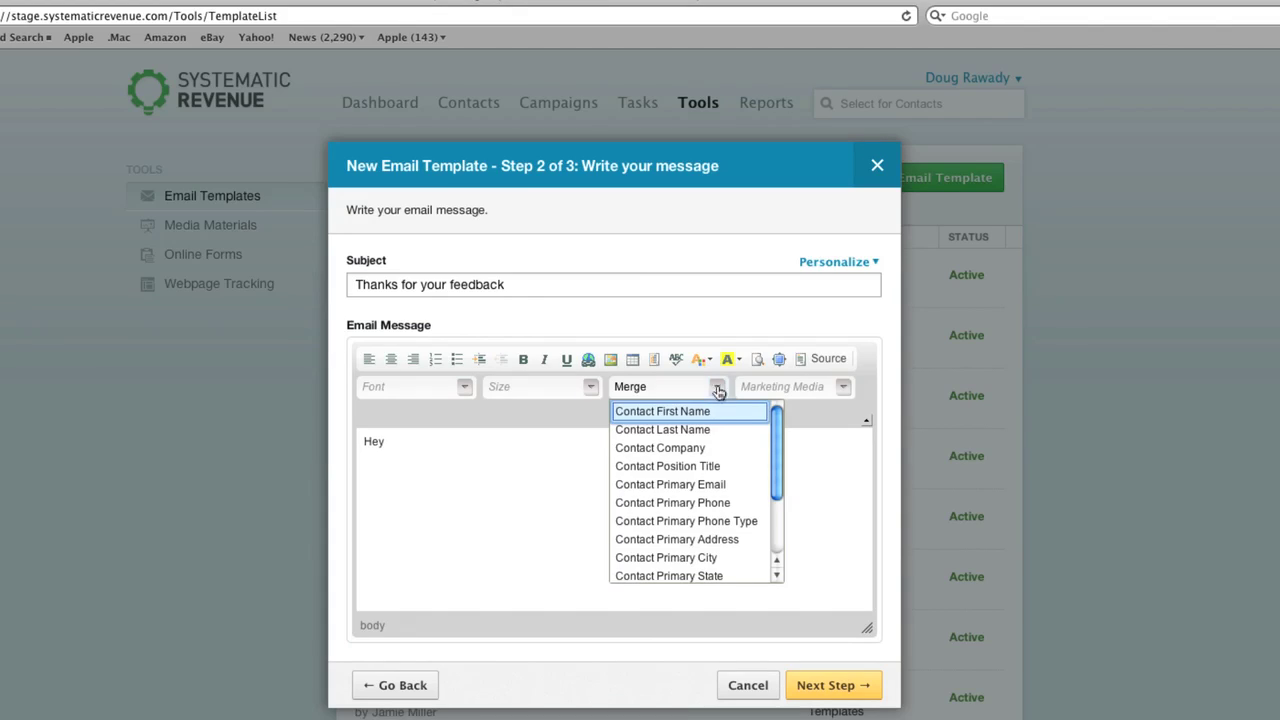
{"action": "left_click", "coordinate": [709, 413]}
{"action": "type", "text": ","}
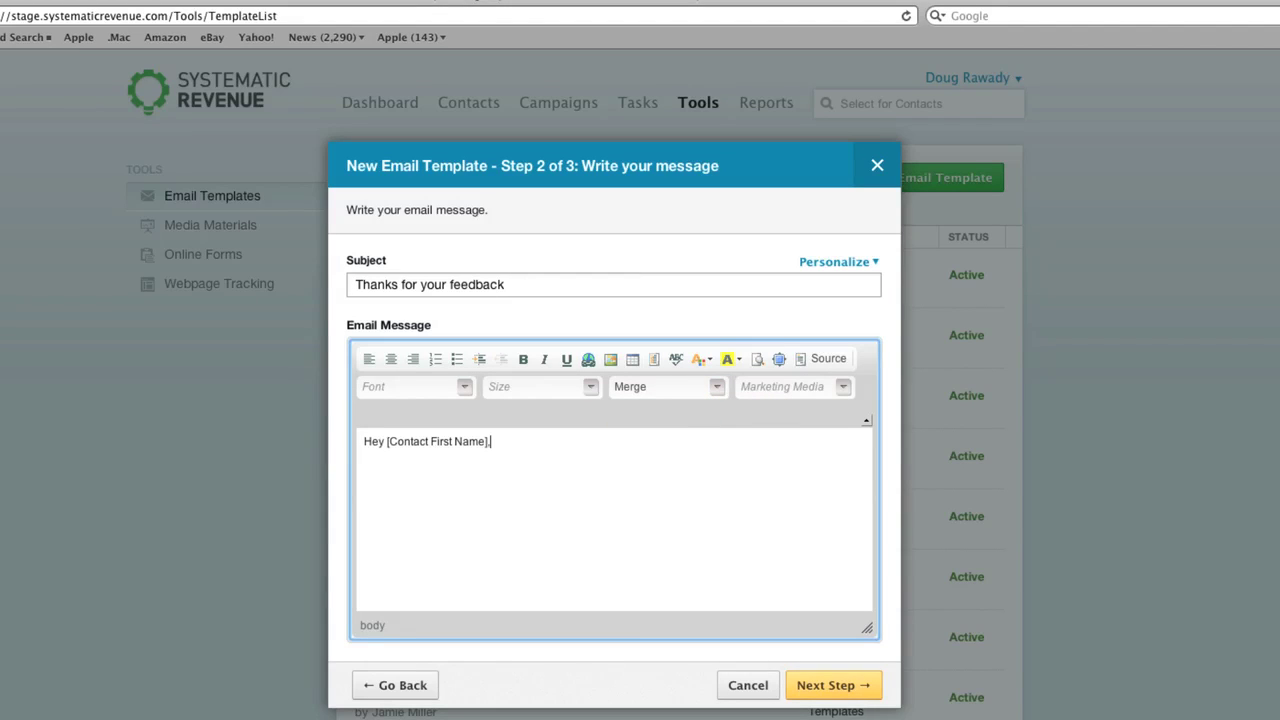
Write a body thanking customers for their time and feedback, signed "Regards," with the sender's first name, and save the template without link actions.
{"action": "key", "text": "Return"}
{"action": "key", "text": "Return"}
{"action": "type", "text": "Just wanted to thank you again for taking a couple of minutes of your time to let me know how we're doing.  Your feedback, along with the feedback of others, will go a long way towards helping us better serve our customers.  Regards,  Doug"}
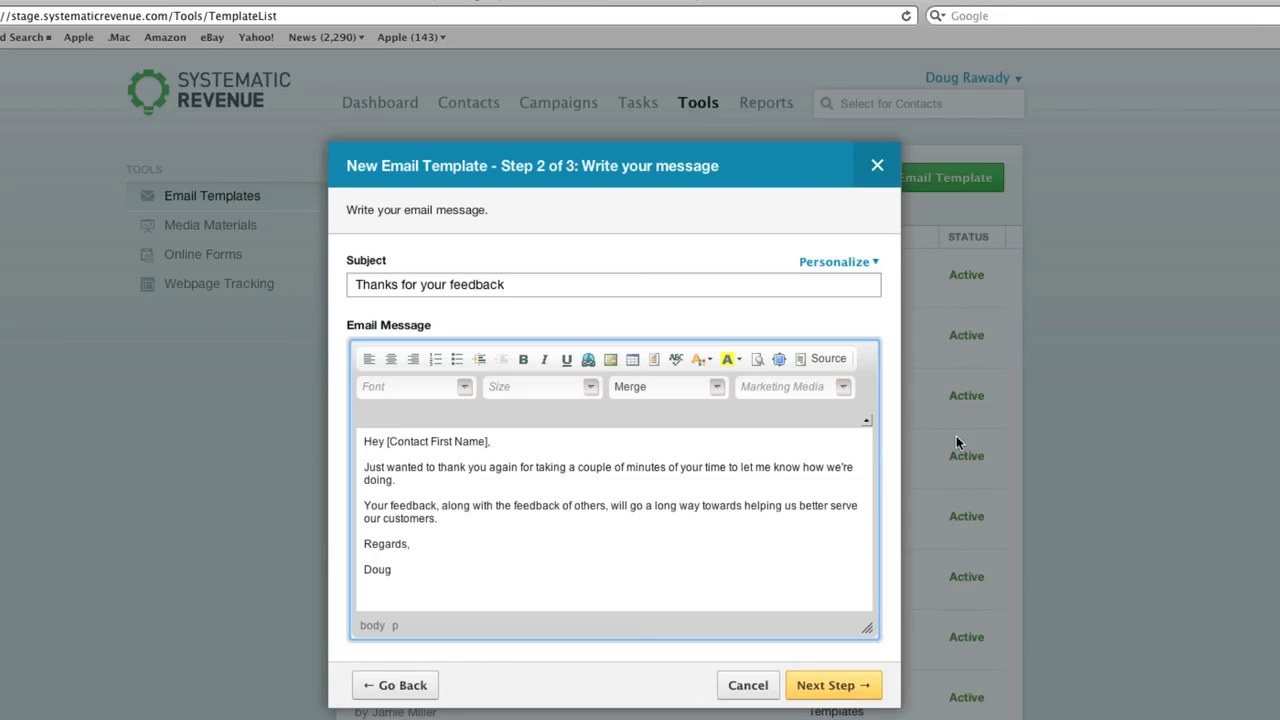
{"action": "left_click", "coordinate": [822, 687]}
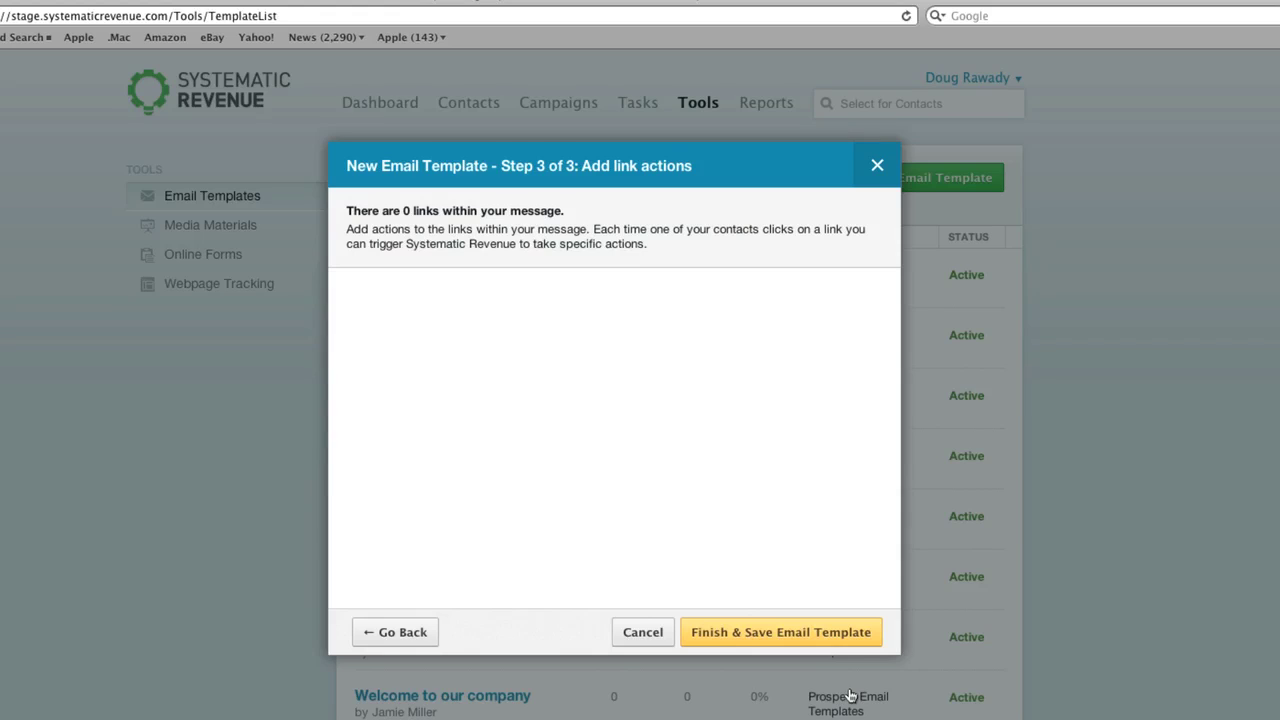
{"action": "left_click", "coordinate": [809, 633]}
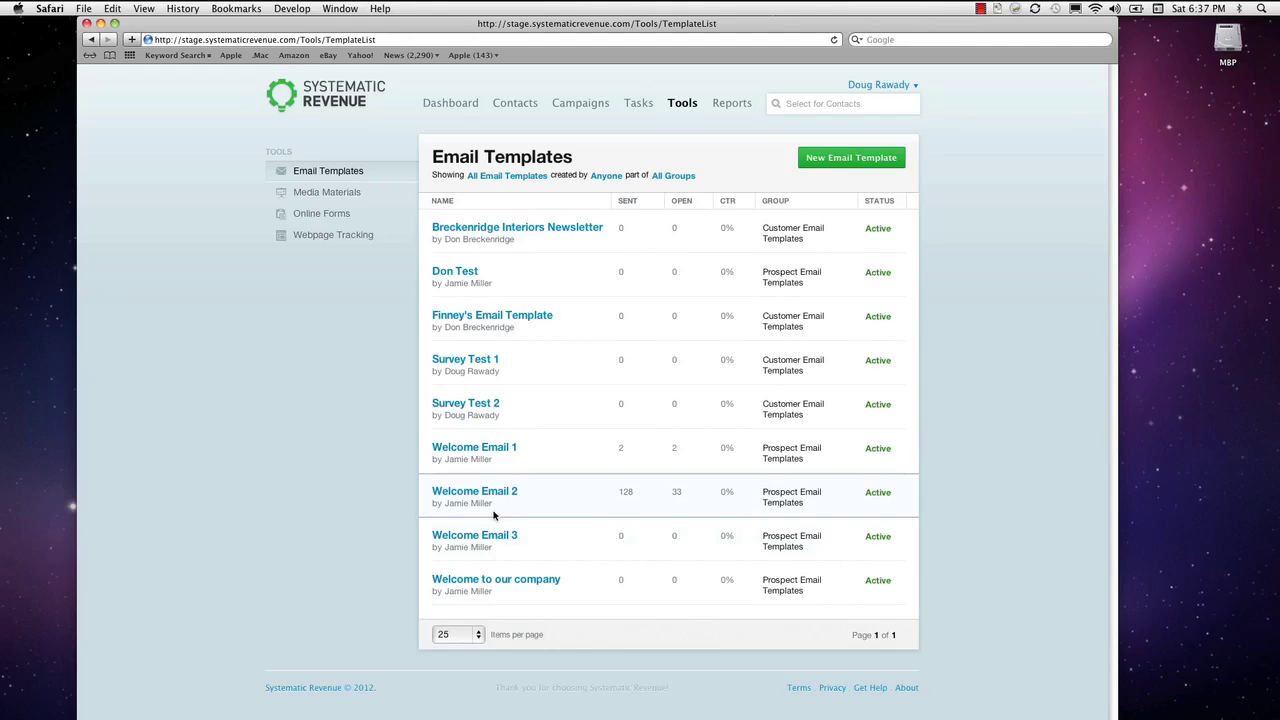